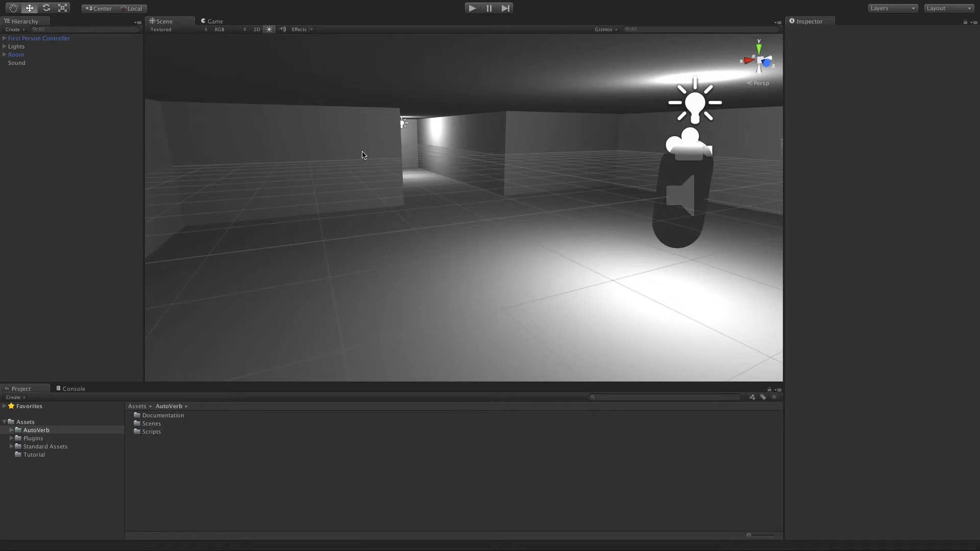
# Step: Examine the whole room layout from the top view and inspect the Room, First Person Controller, Lights and Sound objects
pyautogui.click(760, 53)
pyautogui.scroll(-3, 465, 135)
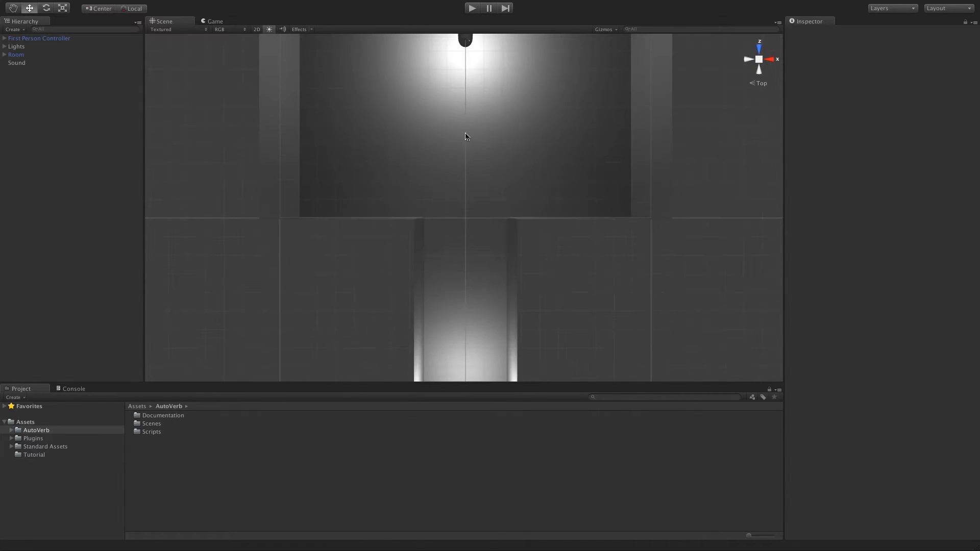
pyautogui.scroll(-2, 465, 137)
pyautogui.moveTo(465, 134); pyautogui.dragTo(461, 147, button='middle')
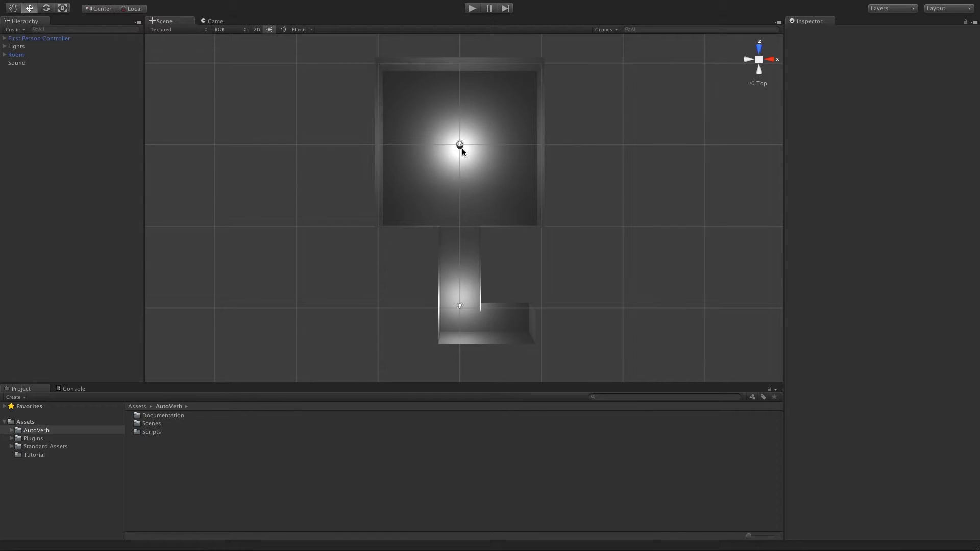
pyautogui.click(14, 55)
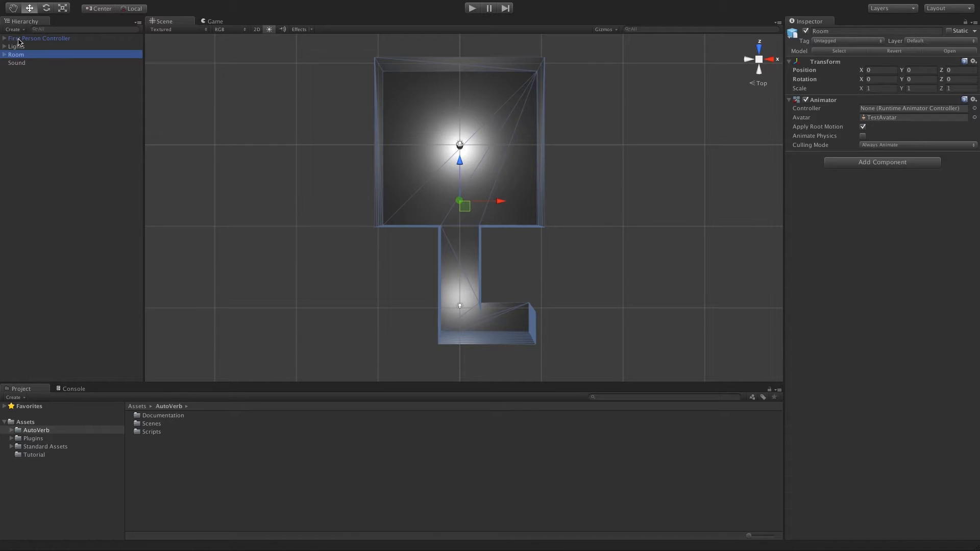
pyautogui.click(20, 39)
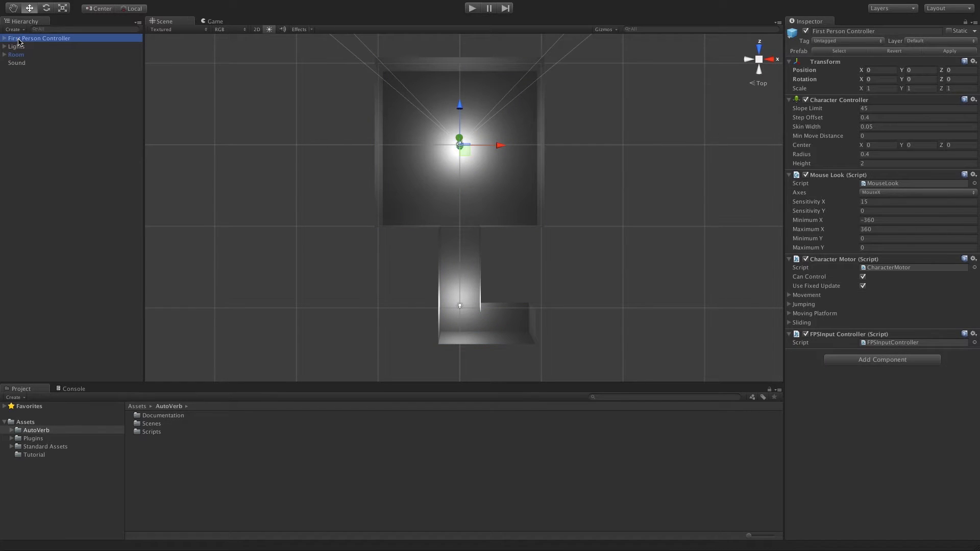
pyautogui.click(5, 46)
pyautogui.click(5, 47)
pyautogui.click(16, 63)
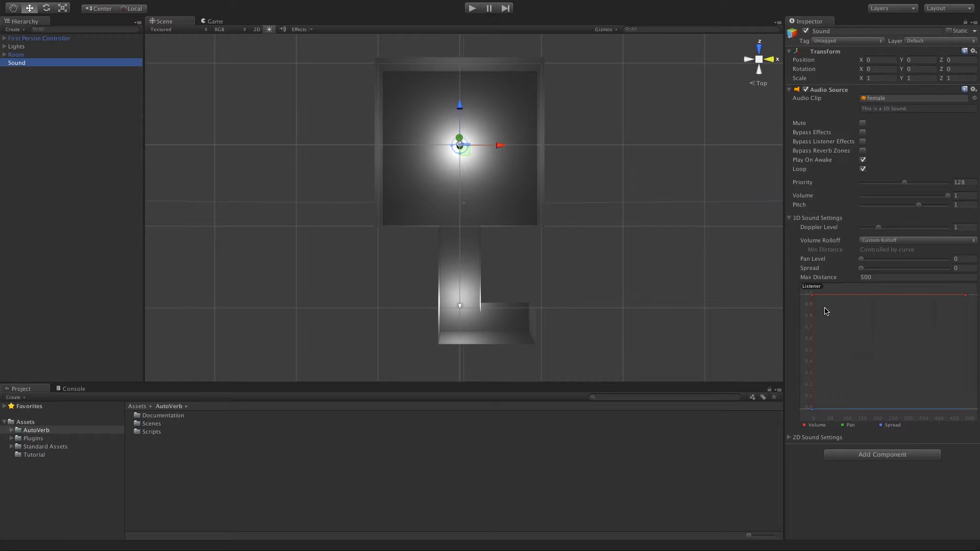
# Step: Test the scene in play mode by walking from the main room through the corridor, then stop playback
pyautogui.click(473, 9)
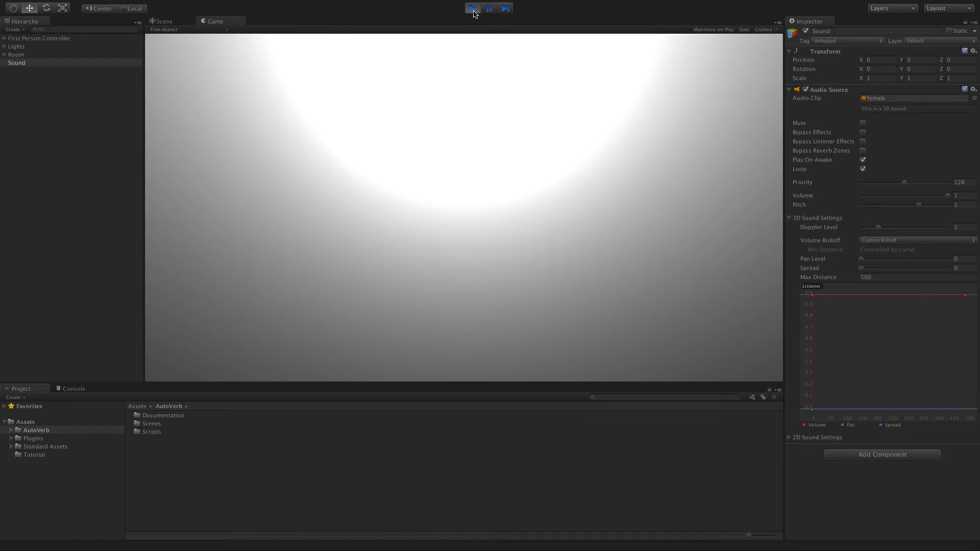
pyautogui.press('w')
pyautogui.press('w')
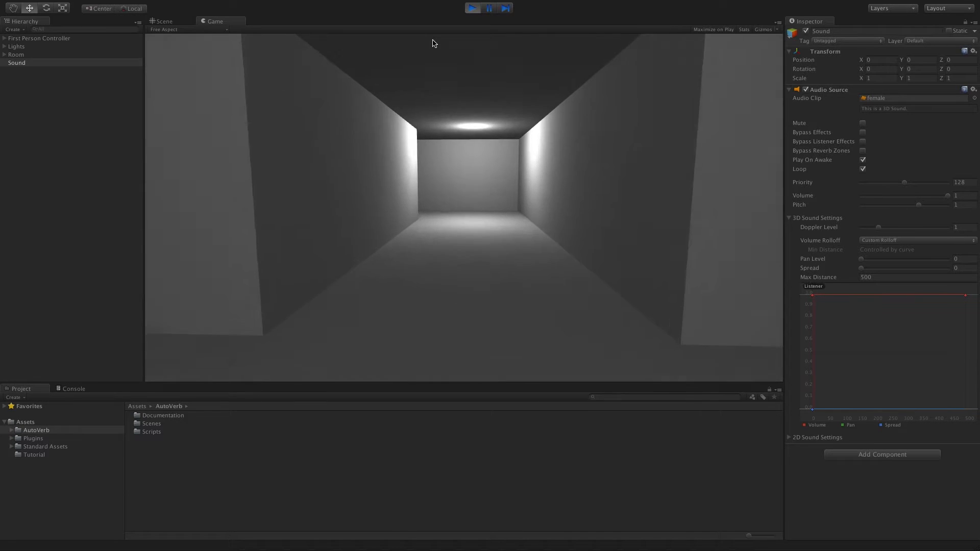
pyautogui.press('w')
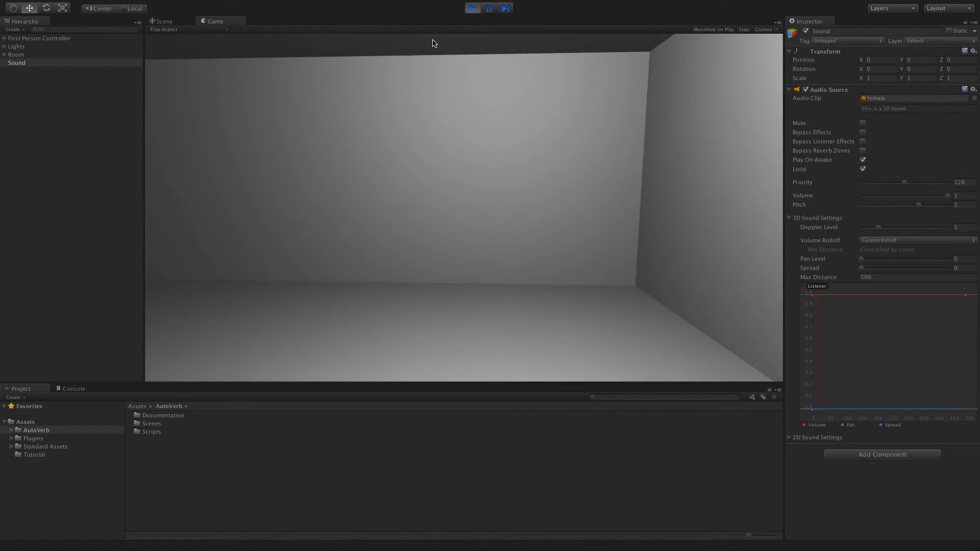
pyautogui.press('w')
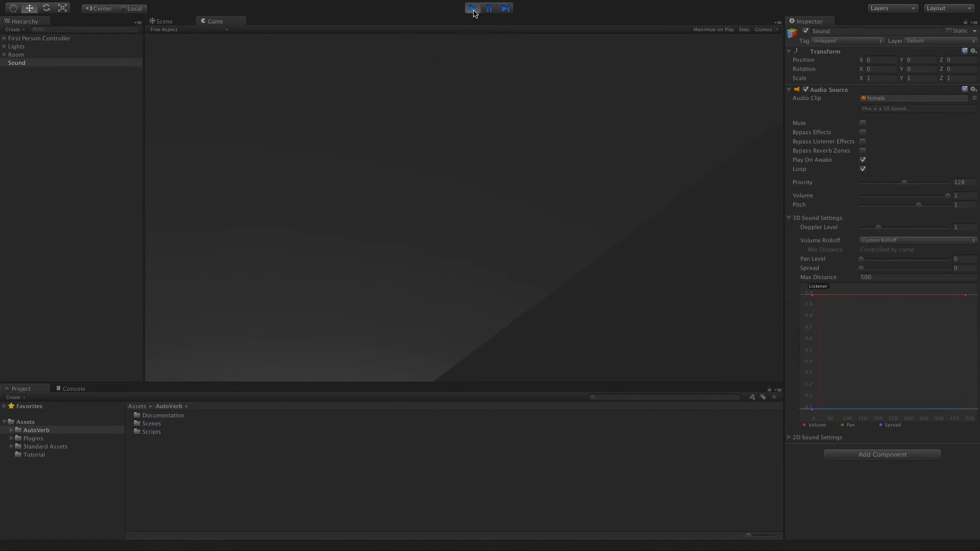
pyautogui.click(472, 8)
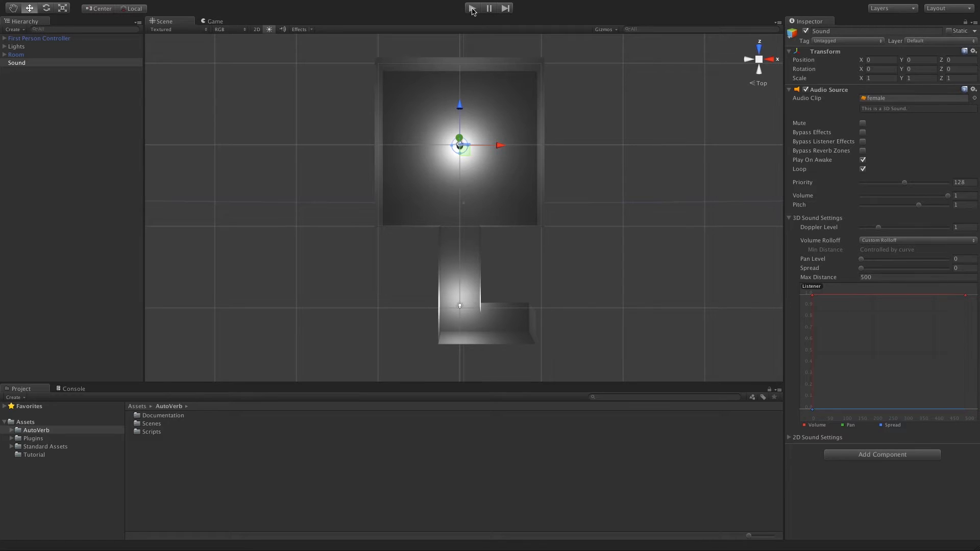
# Step: Create an Audio Reverb Zone object and rename it Main Room Reverb
pyautogui.click(154, 5)
pyautogui.moveTo(161, 30)
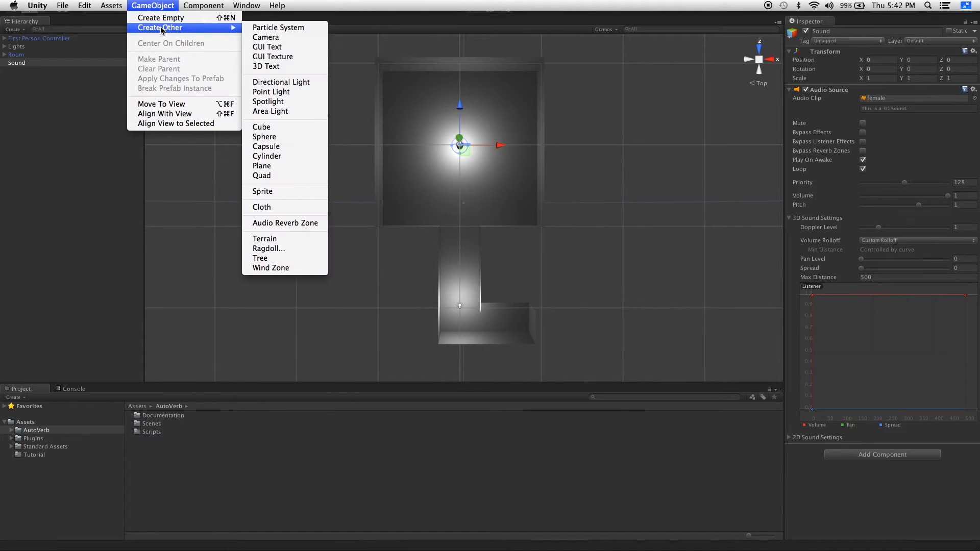
pyautogui.click(265, 227)
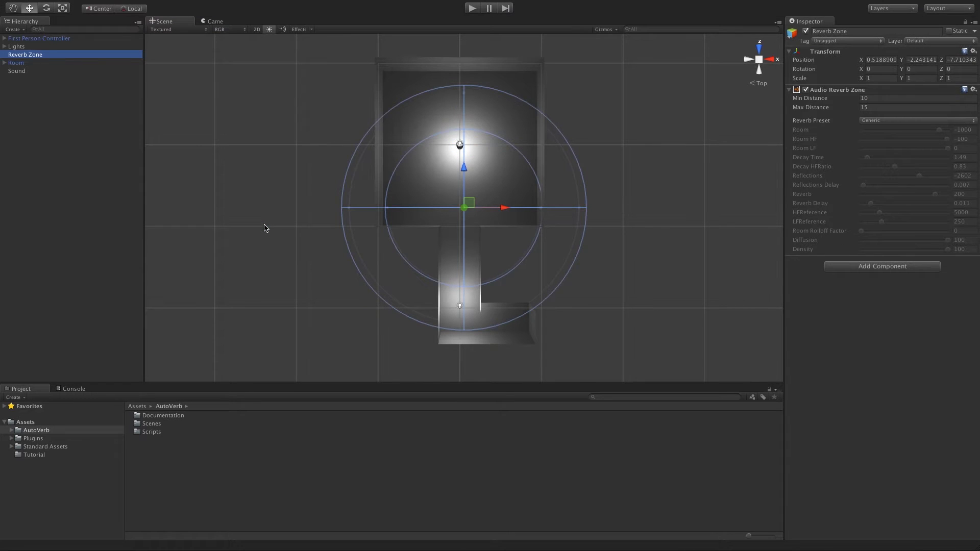
pyautogui.rightClick(27, 57)
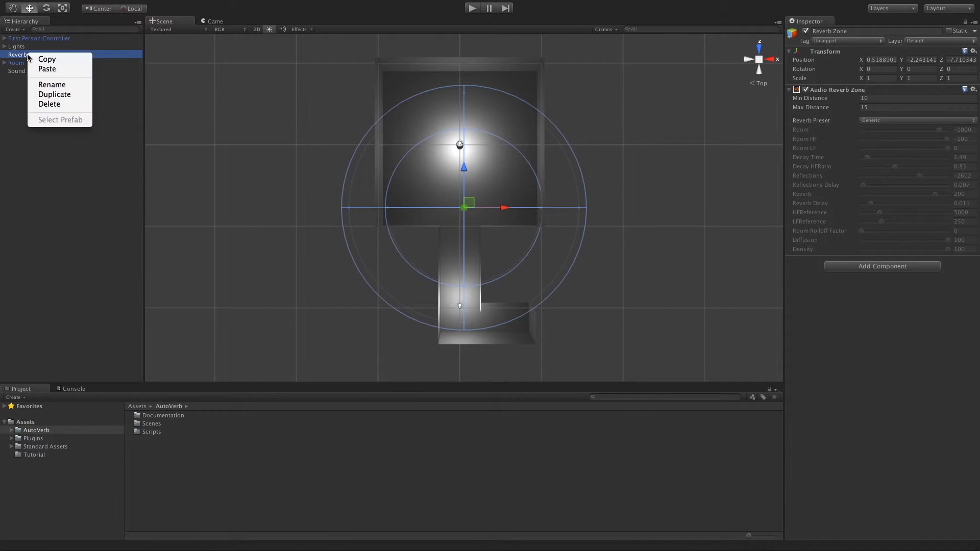
pyautogui.click(55, 85)
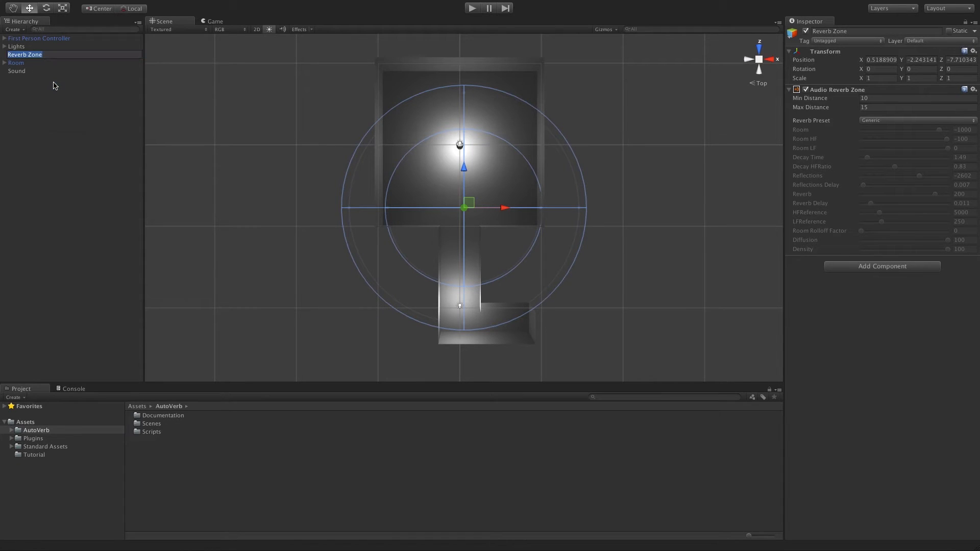
pyautogui.write('Main Room Reverb')
pyautogui.press('Return')
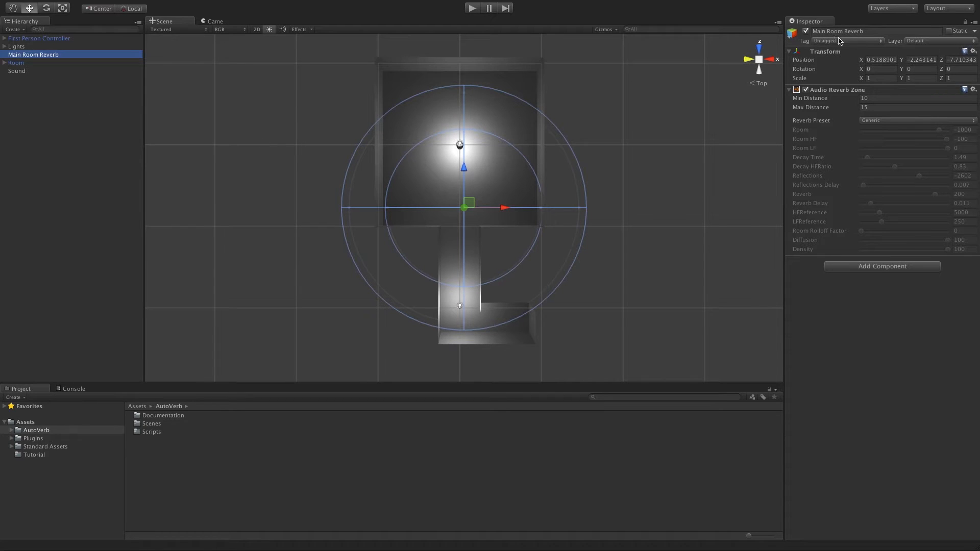
# Step: Set the Main Room Reverb position to X 0, Y 0, Z 0
pyautogui.click(876, 60)
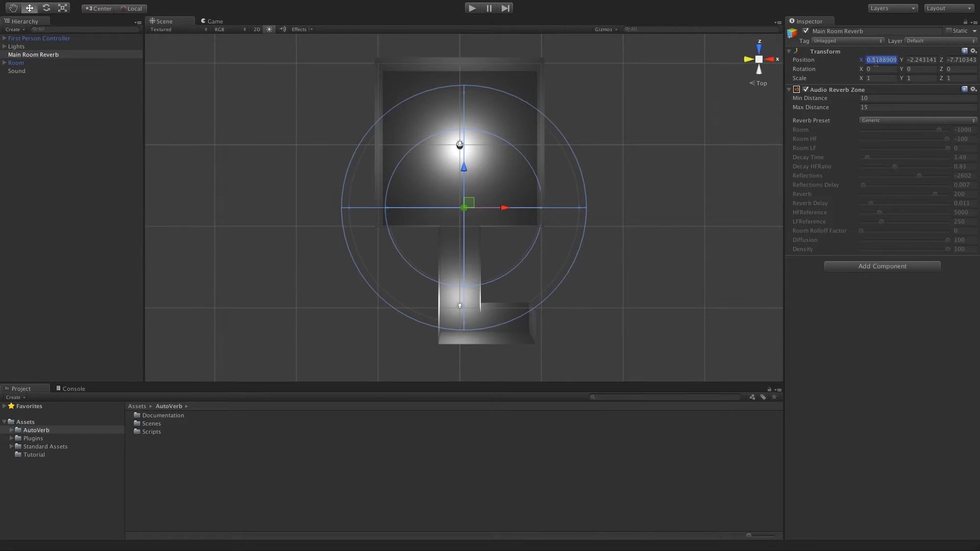
pyautogui.write('0')
pyautogui.press('Tab')
pyautogui.write('0')
pyautogui.press('Tab')
pyautogui.write('0')
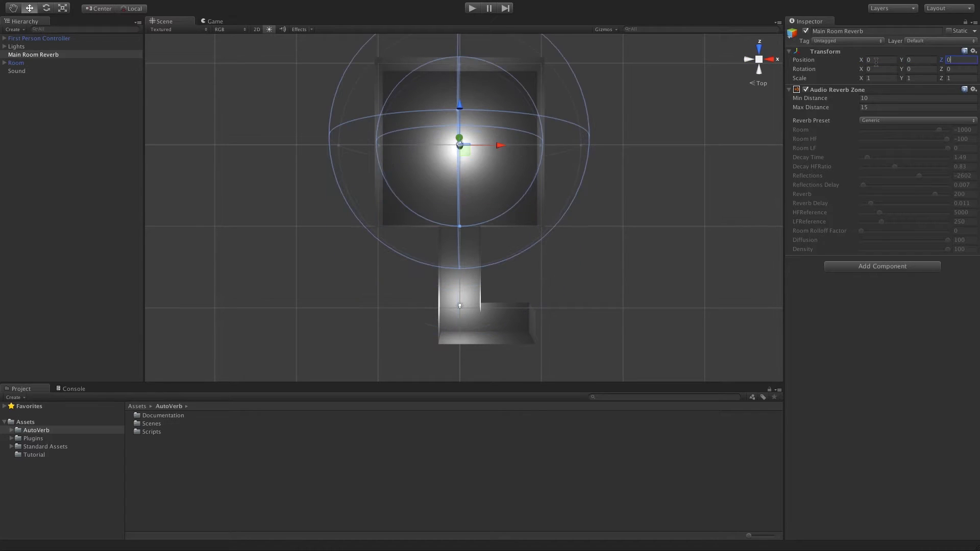
# Step: Set the Main Room Reverb zone's Min Distance to 12 and Max Distance to 18
pyautogui.click(877, 98)
pyautogui.write('12')
pyautogui.press('Tab')
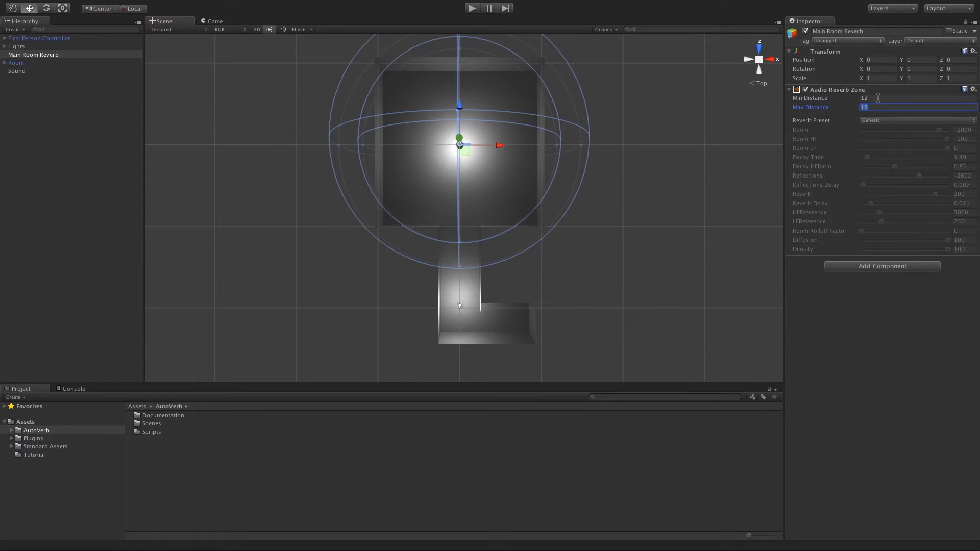
pyautogui.write('18')
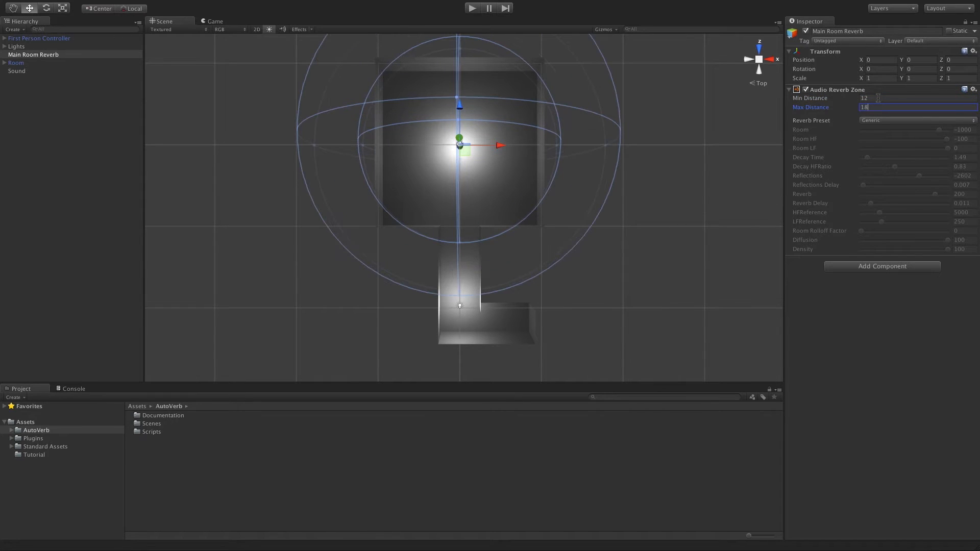
pyautogui.moveTo(571, 72); pyautogui.dragTo(565, 121, button='middle')
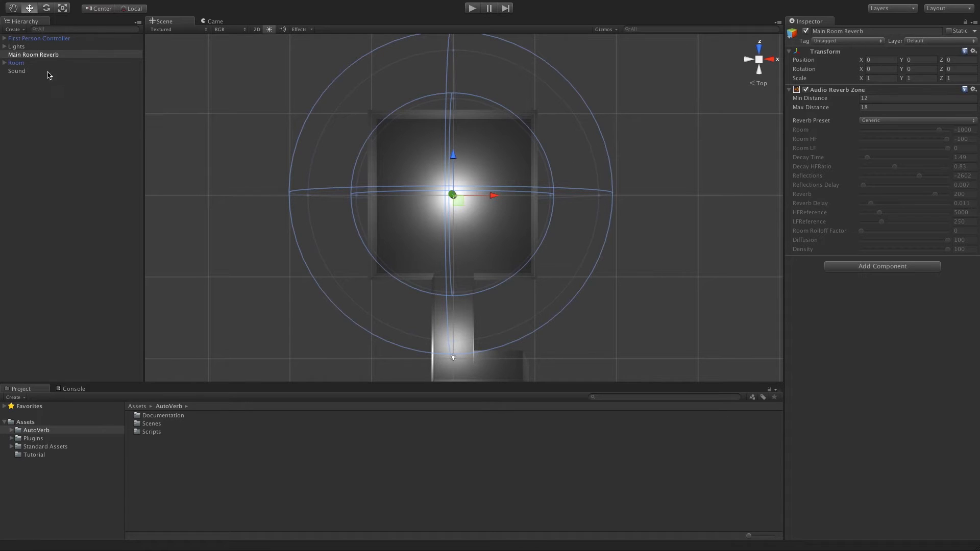
# Step: Duplicate the Main Room Reverb object and rename the copy Small Room Reverb
pyautogui.rightClick(40, 58)
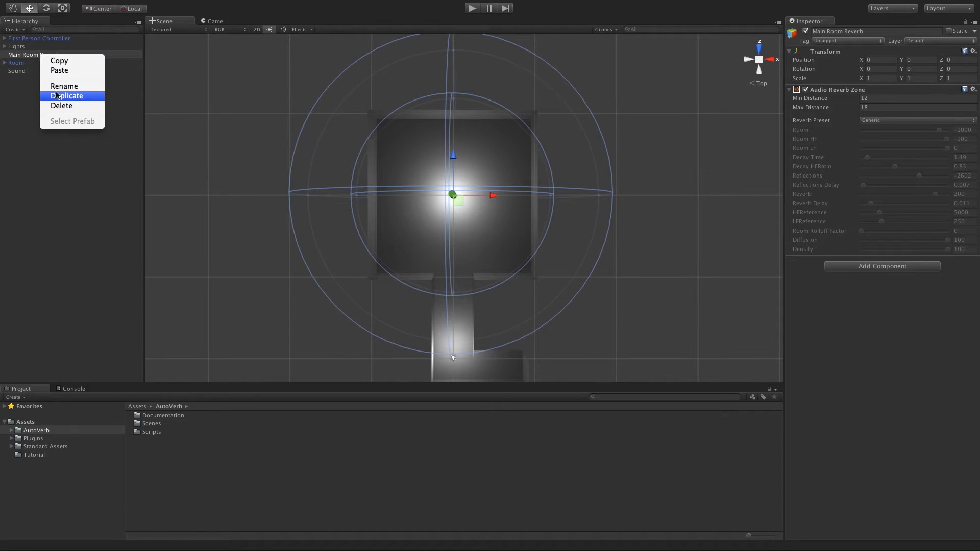
pyautogui.click(58, 98)
pyautogui.click(45, 56)
pyautogui.rightClick(45, 57)
pyautogui.click(61, 86)
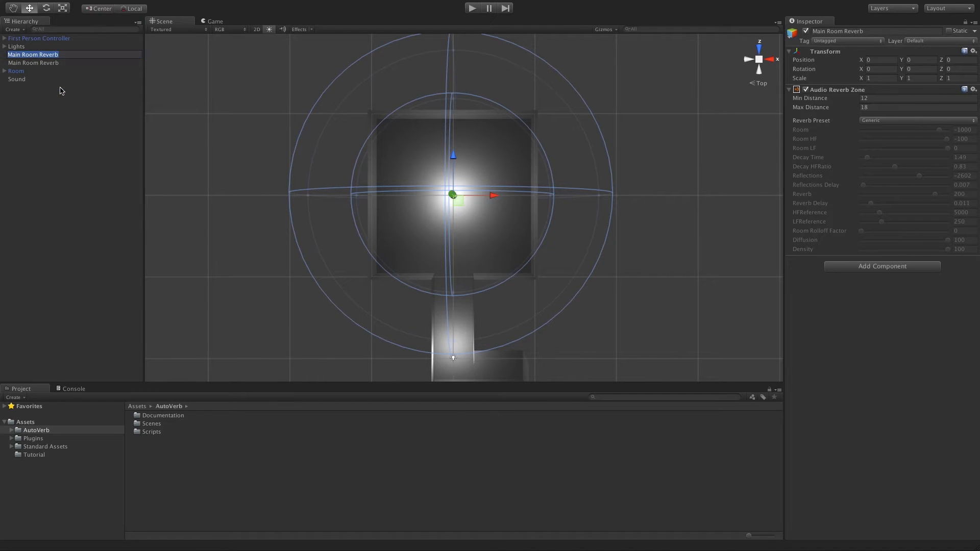
pyautogui.write('Small Room Reverb')
pyautogui.press('Return')
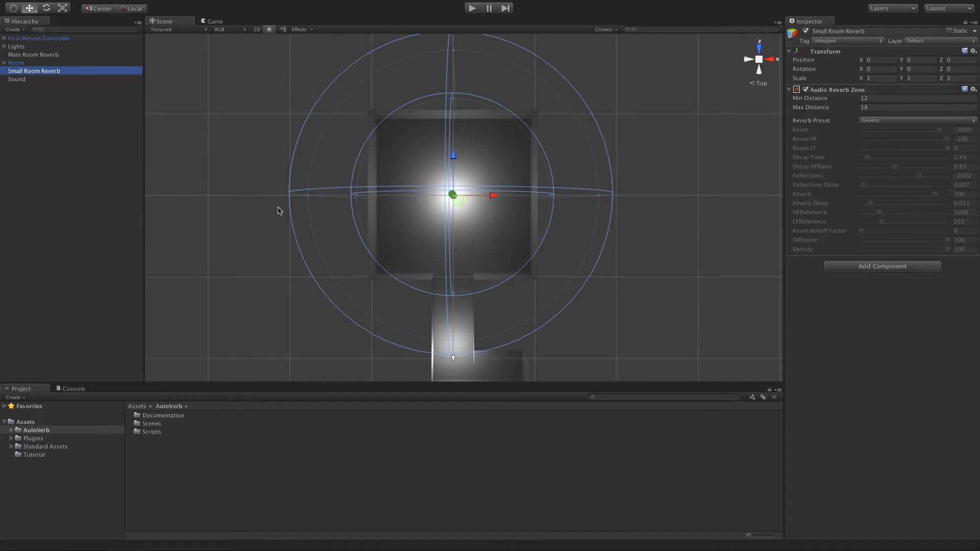
# Step: Move Small Room Reverb over the L-shaped corridor's side branch, to about X 4.93, Z -21.85
pyautogui.moveTo(279, 210); pyautogui.dragTo(243, 153, button='middle')
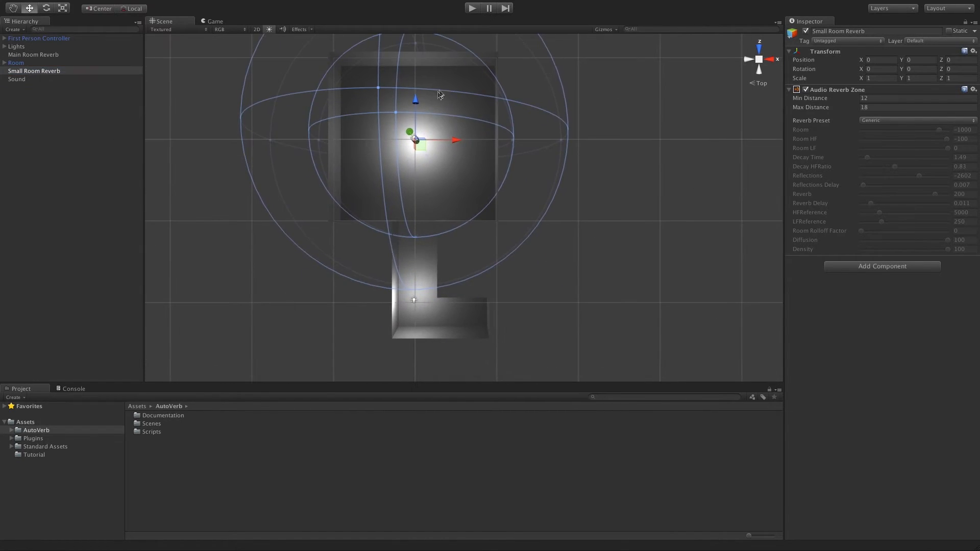
pyautogui.moveTo(418, 104); pyautogui.dragTo(441, 276)
pyautogui.moveTo(455, 312); pyautogui.dragTo(489, 312)
pyautogui.moveTo(471, 232); pyautogui.dragTo(490, 158, button='middle')
pyautogui.moveTo(468, 192); pyautogui.dragTo(468, 195)
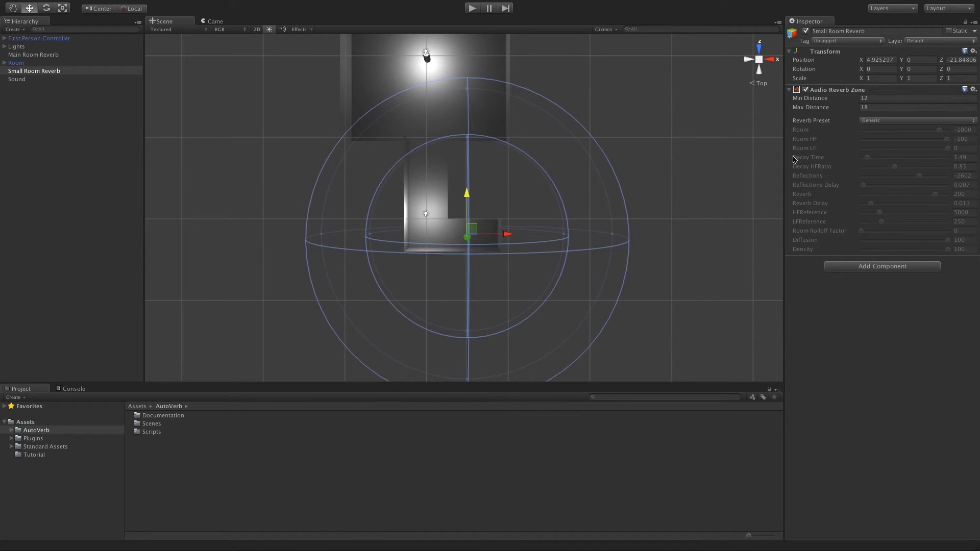
# Step: Set the Small Room Reverb zone's Min Distance to 9 and Max Distance to 15
pyautogui.click(877, 97)
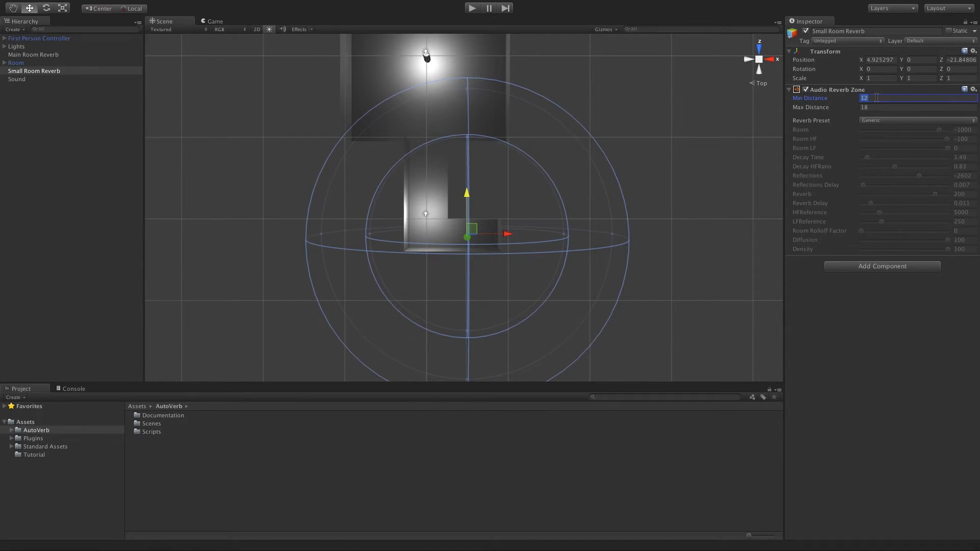
pyautogui.write('9')
pyautogui.press('Tab')
pyautogui.write('15')
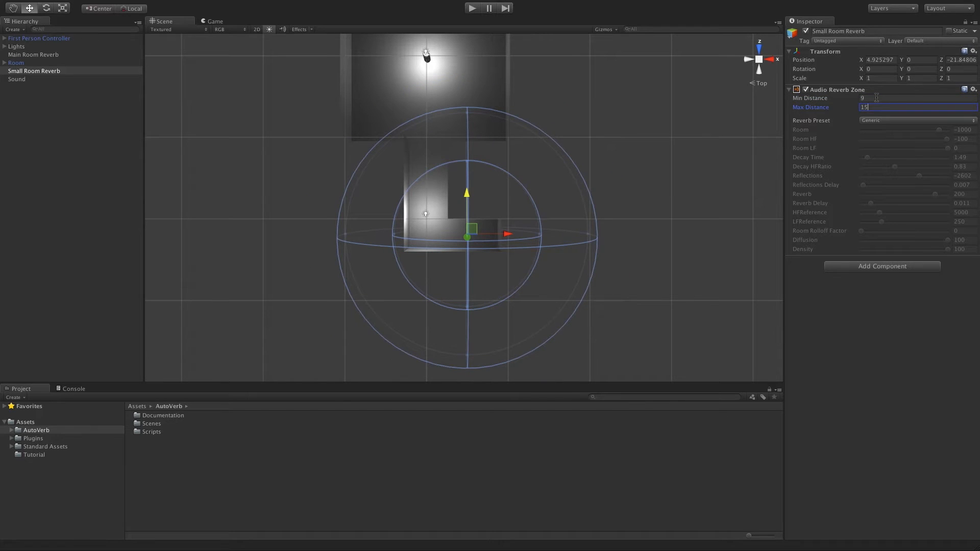
# Step: Play the scene and walk through the corridor into the small room to hear both reverb zones, then stop playback
pyautogui.click(474, 9)
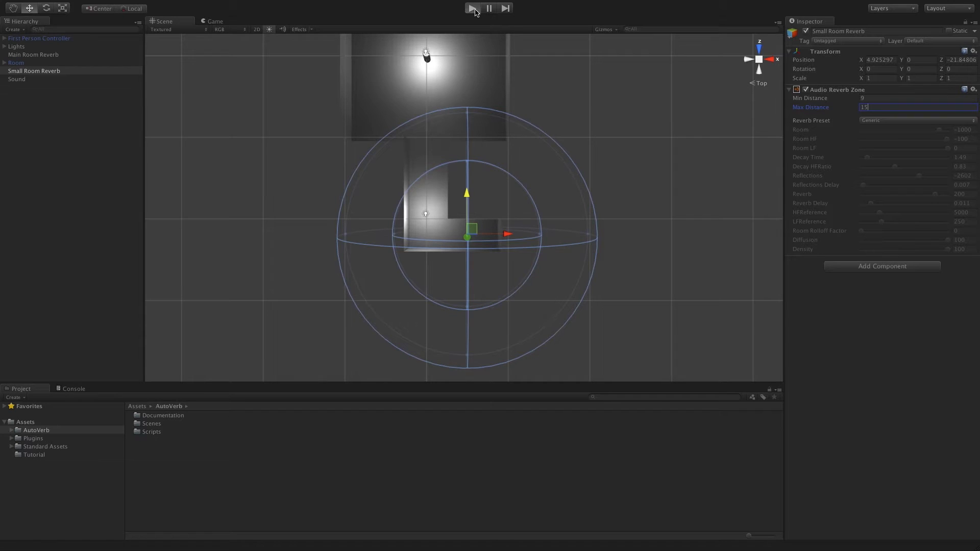
pyautogui.click(474, 9)
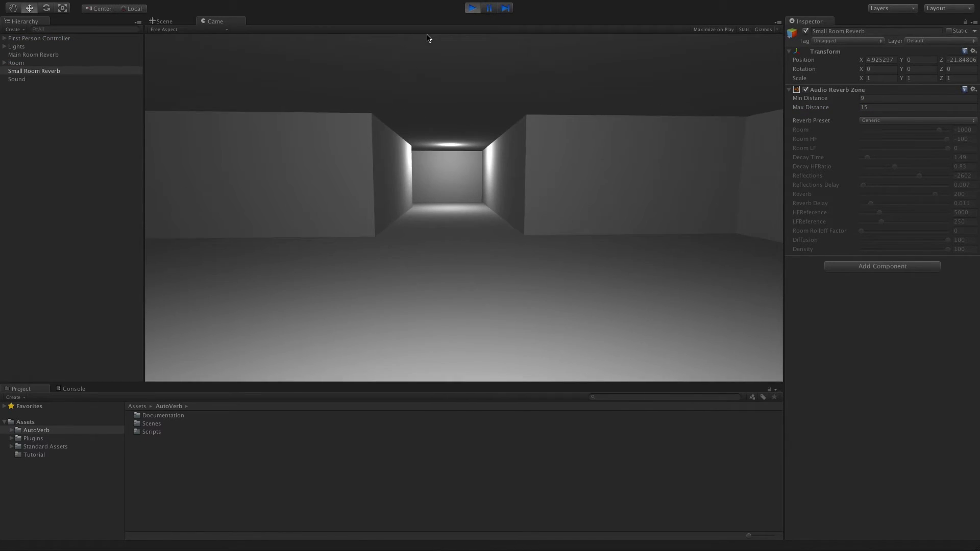
pyautogui.press('w')
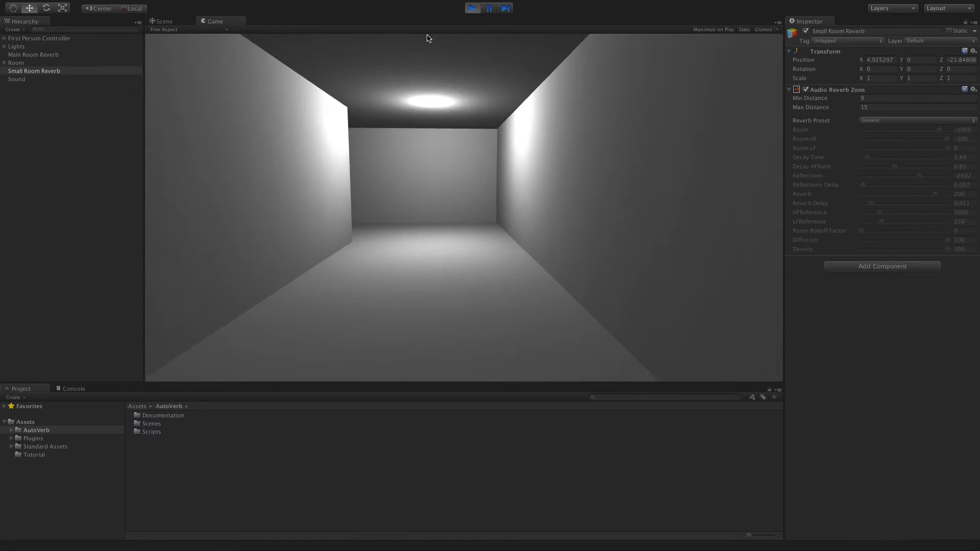
pyautogui.press('w')
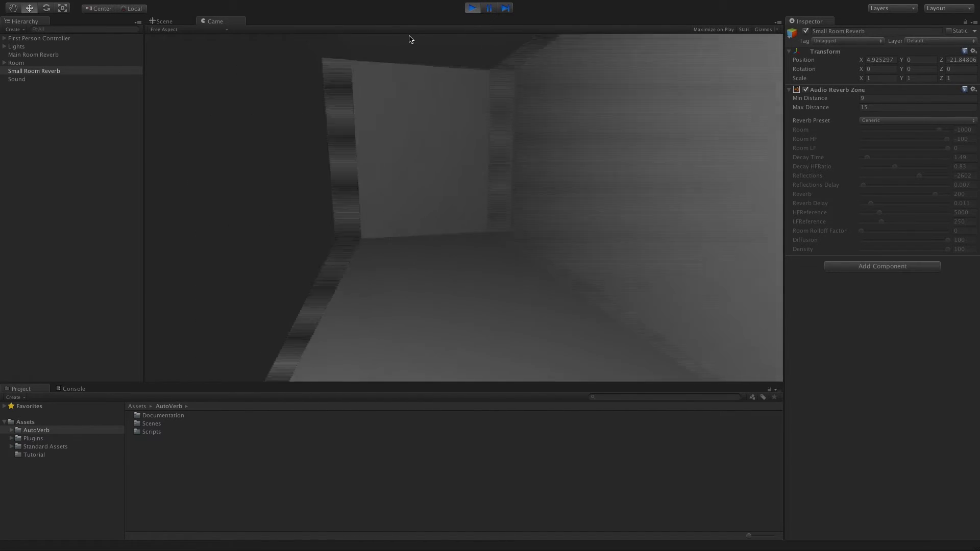
pyautogui.press('w')
pyautogui.press('w')
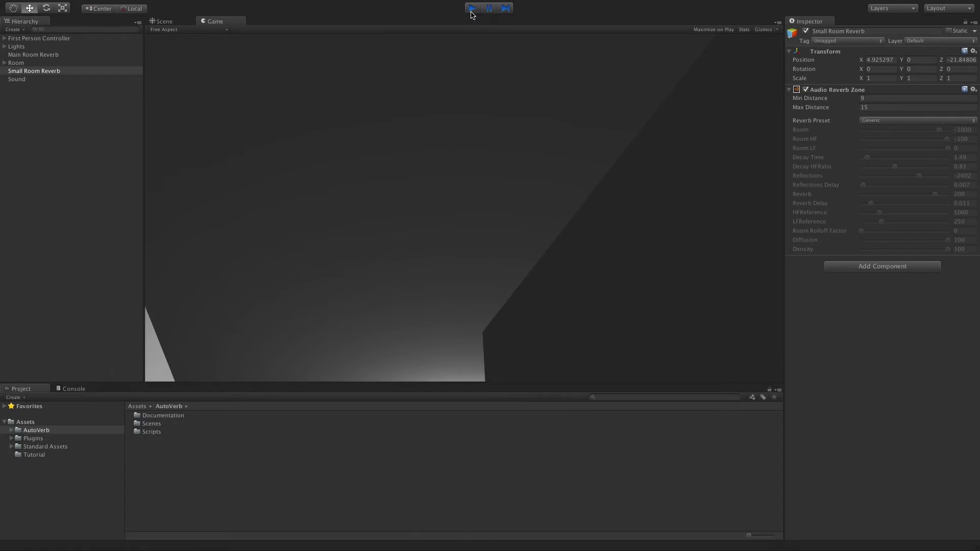
pyautogui.click(471, 10)
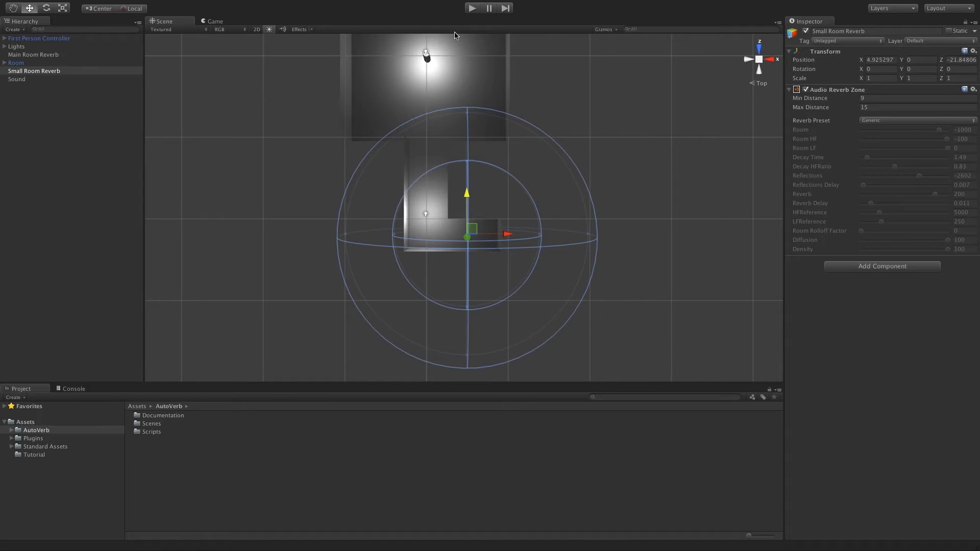
# Step: Set the Main Room Reverb zone's reverb preset to User
pyautogui.click(52, 55)
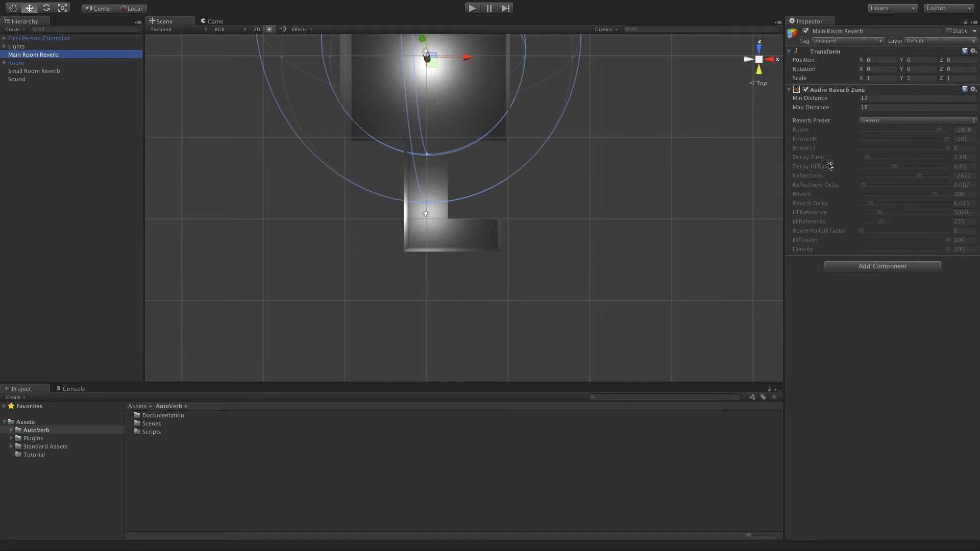
pyautogui.click(882, 120)
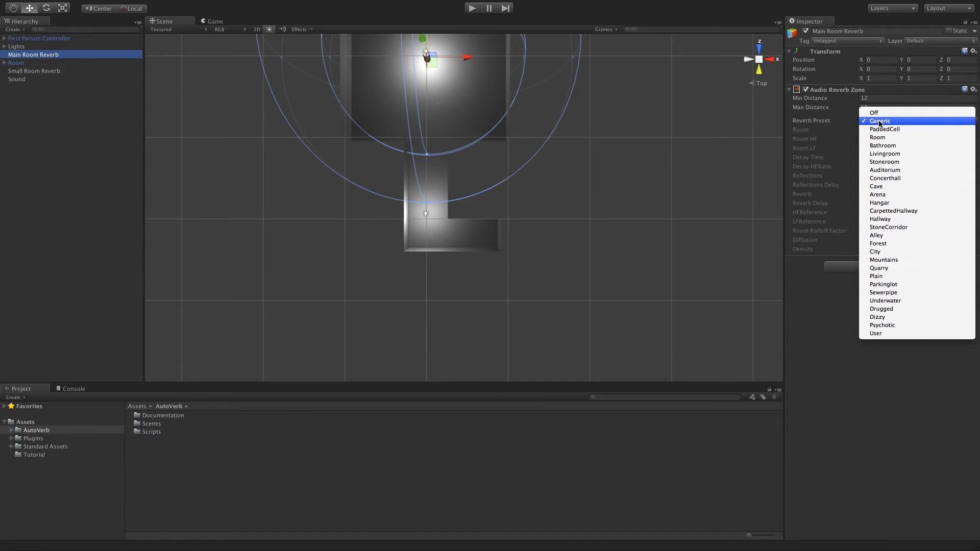
pyautogui.click(887, 335)
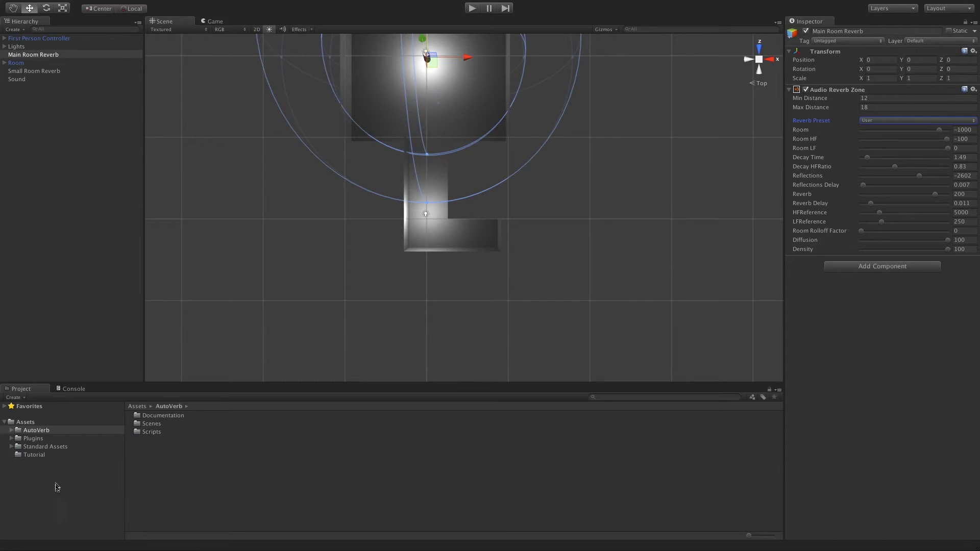
# Step: Open the AutoVerb window and dock it alongside the Inspector
pyautogui.click(46, 432)
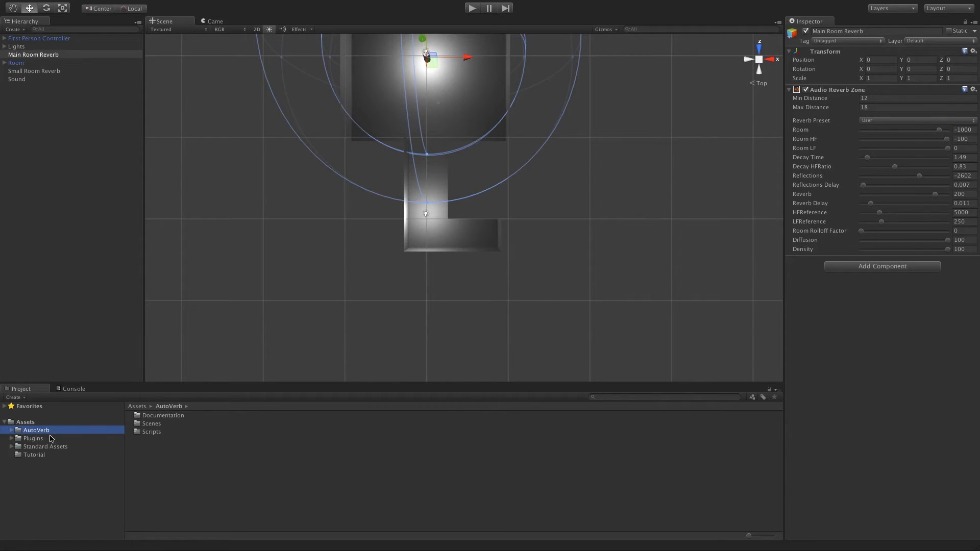
pyautogui.click(244, 7)
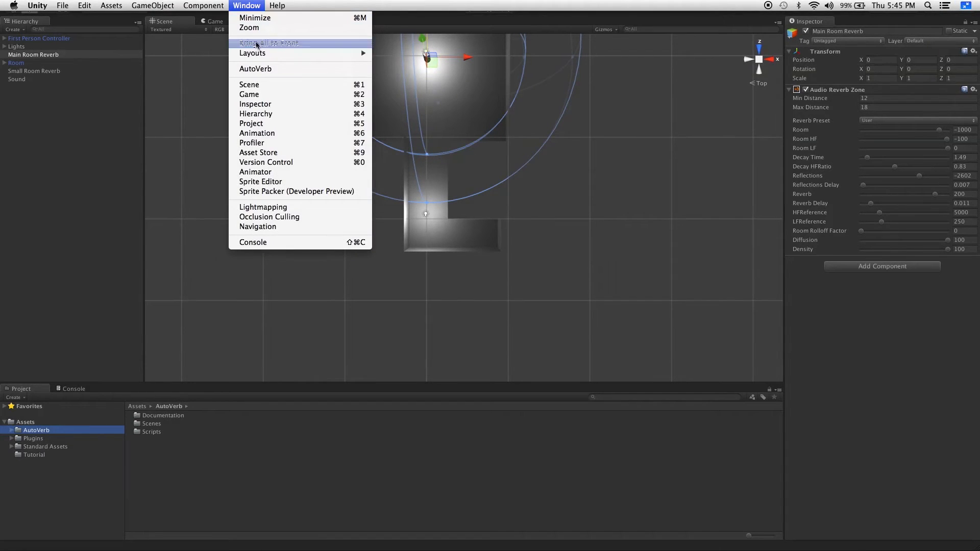
pyautogui.click(256, 69)
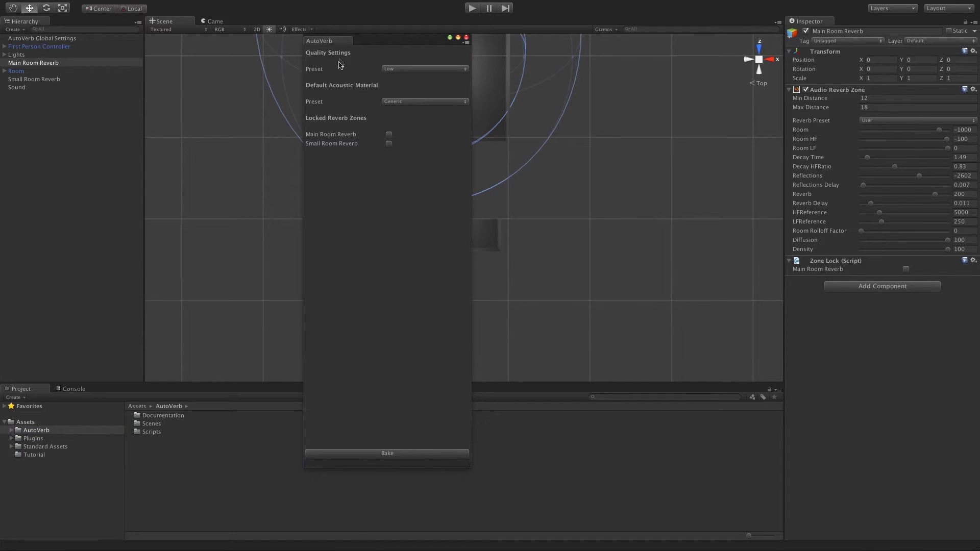
pyautogui.moveTo(320, 41); pyautogui.dragTo(853, 20)
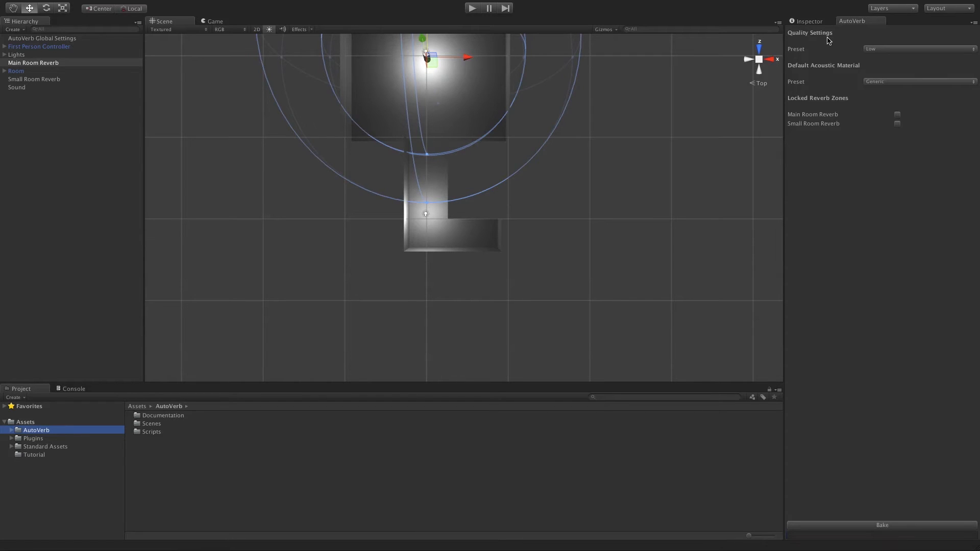
# Step: Set AutoVerb's quality preset to Medium and its default acoustic material to Concrete
pyautogui.click(870, 49)
pyautogui.click(872, 59)
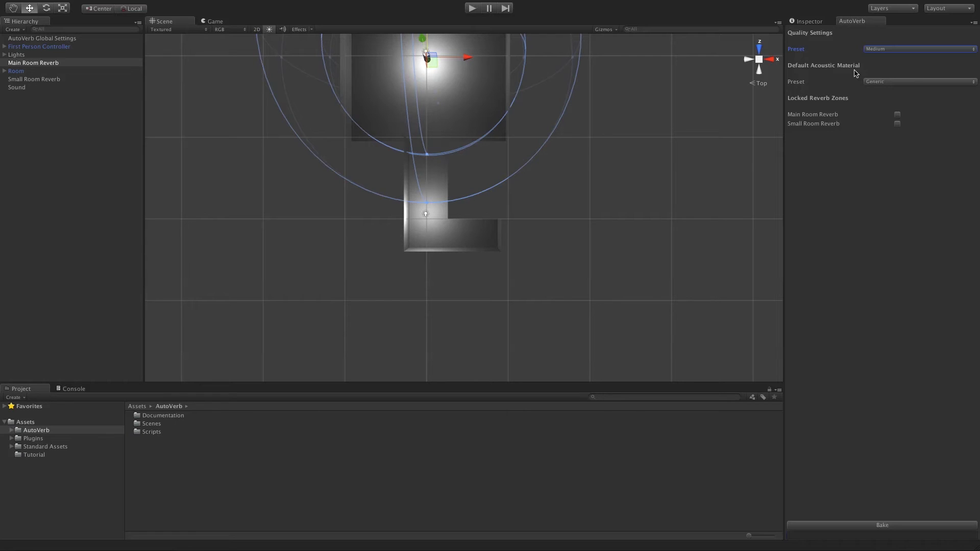
pyautogui.click(878, 83)
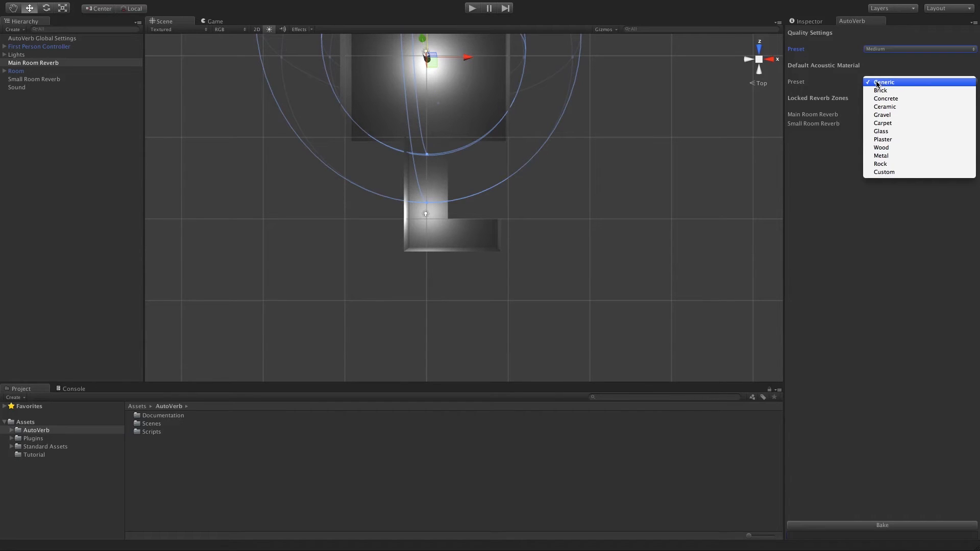
pyautogui.click(874, 98)
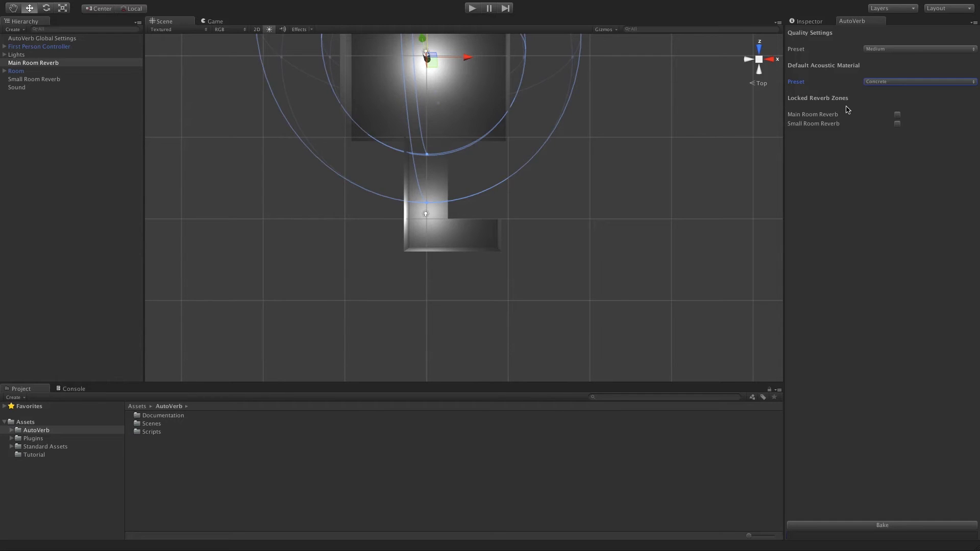
# Step: Try to bake the reverb zones with AutoVerb
pyautogui.click(854, 526)
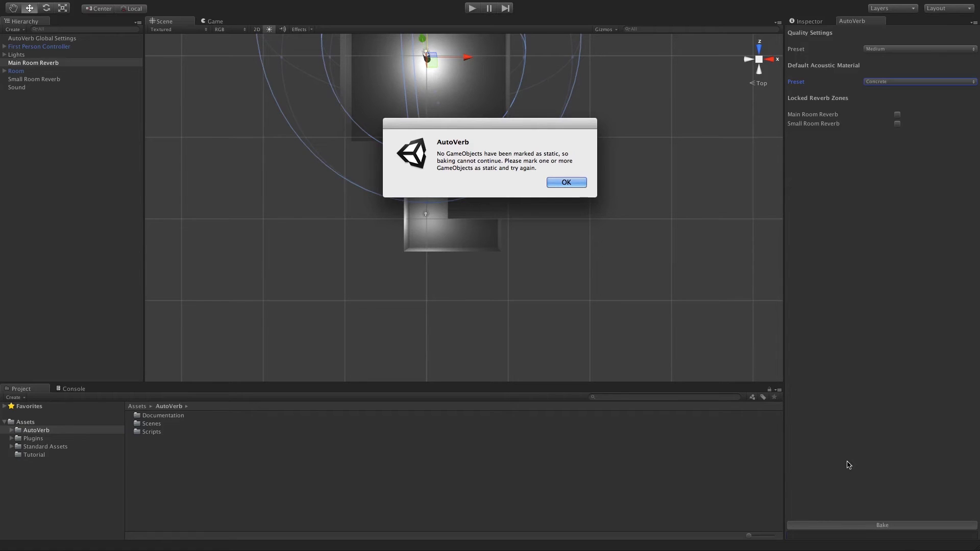
pyautogui.click(570, 183)
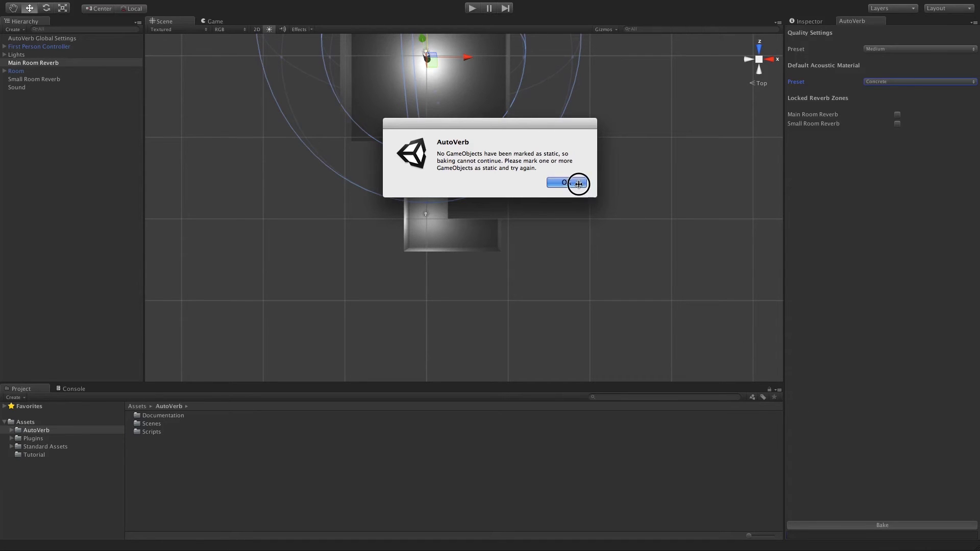
# Step: Mark the Room object and all of its child objects as static
pyautogui.click(22, 72)
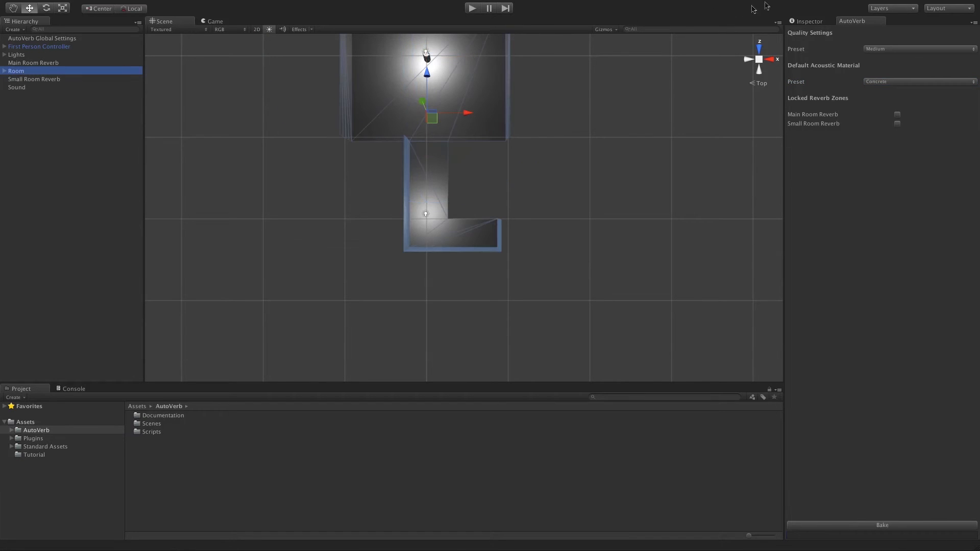
pyautogui.click(814, 22)
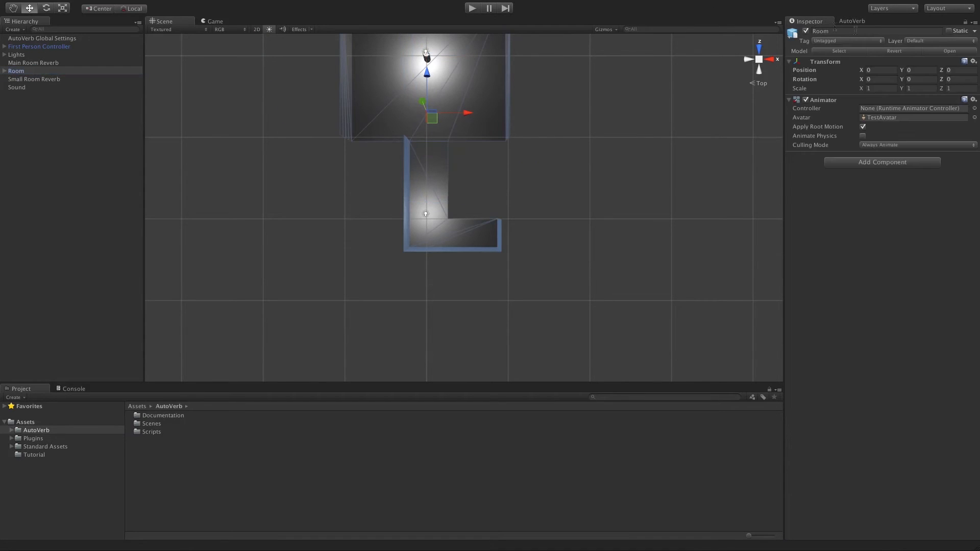
pyautogui.click(949, 31)
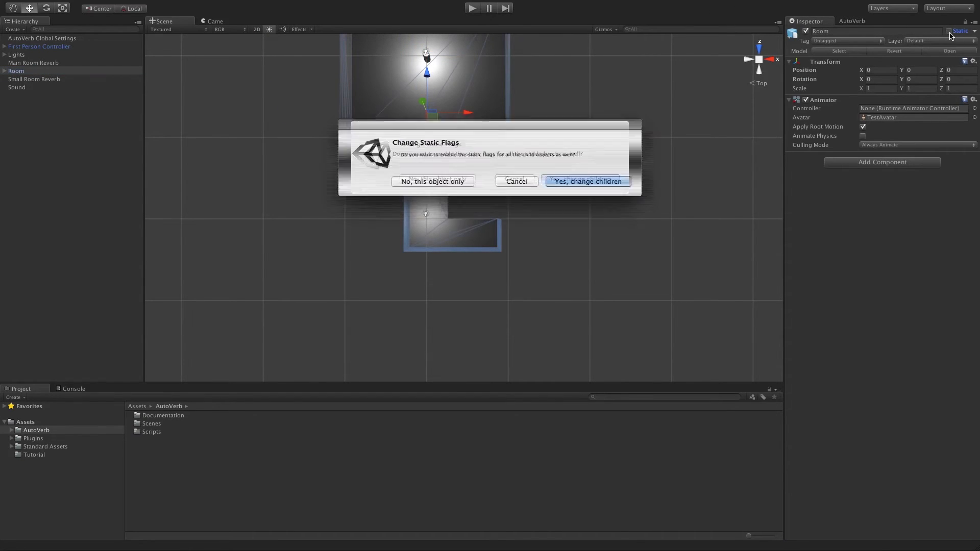
pyautogui.click(586, 183)
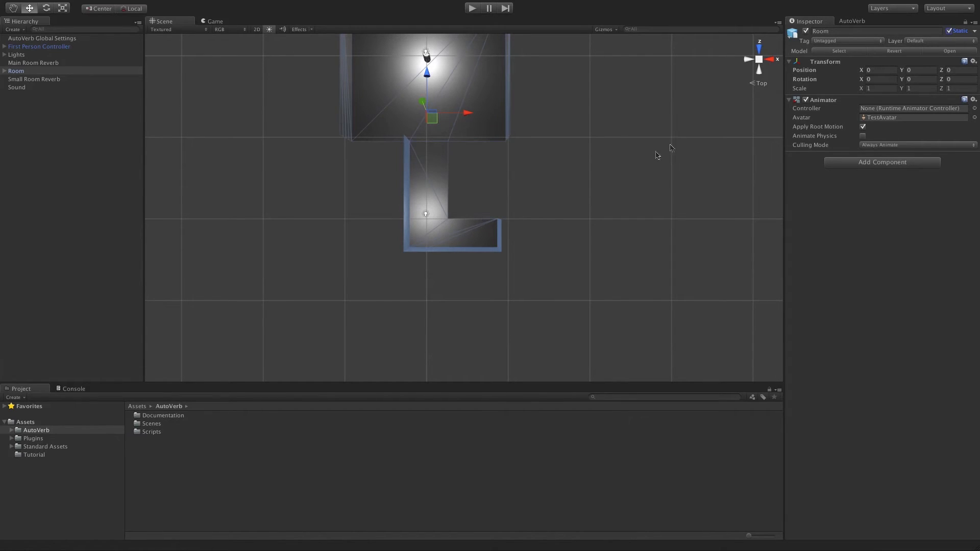
# Step: Bake the reverb zones with AutoVerb and inspect the baked parameters of Main Room Reverb and Small Room Reverb
pyautogui.click(854, 20)
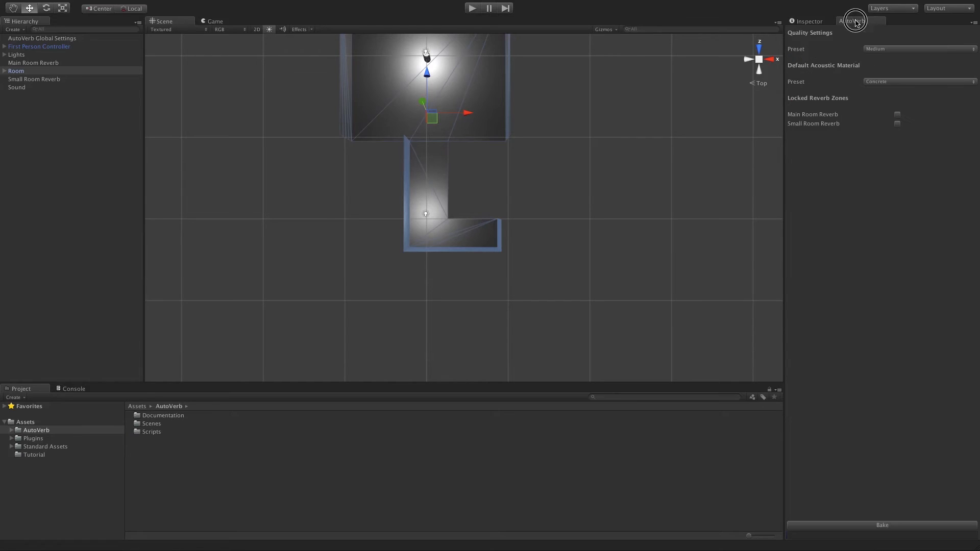
pyautogui.click(866, 527)
pyautogui.click(811, 22)
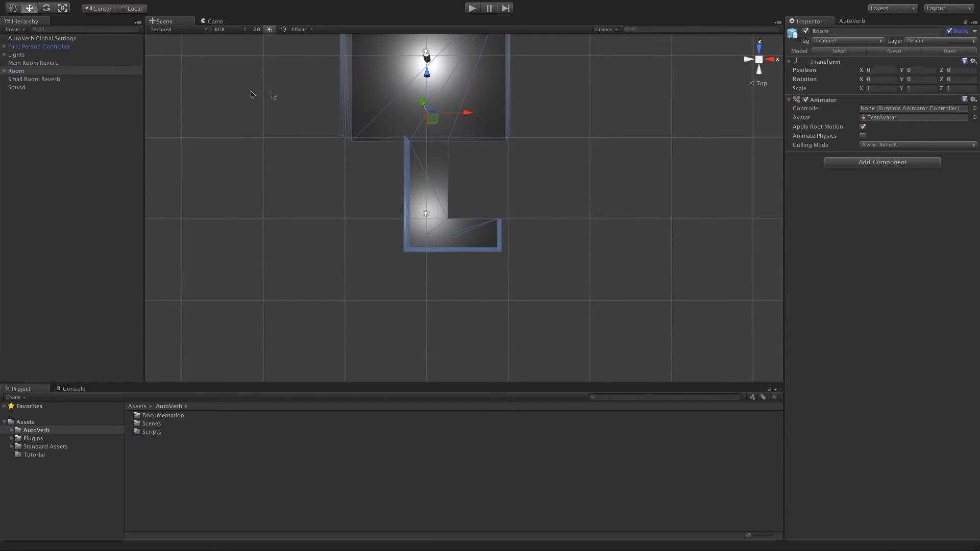
pyautogui.click(56, 63)
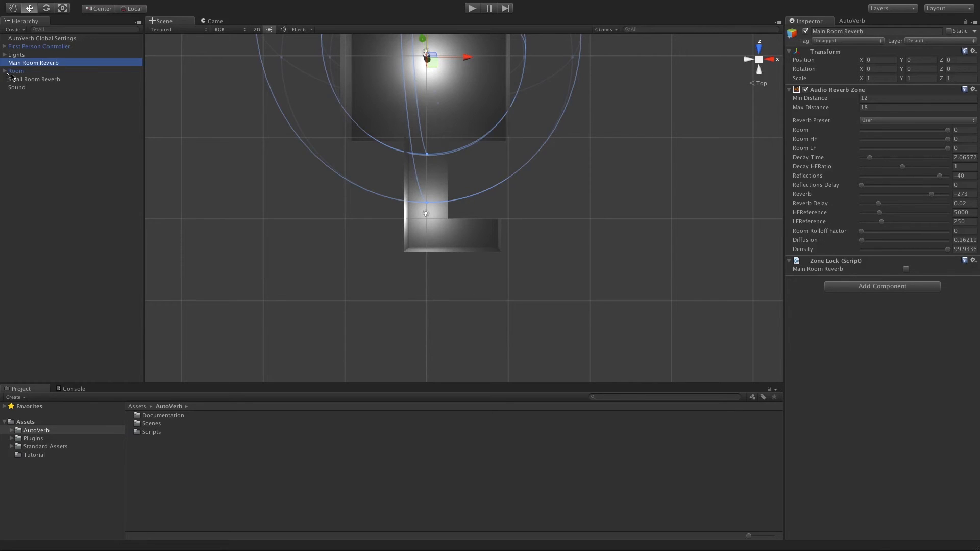
pyautogui.click(26, 80)
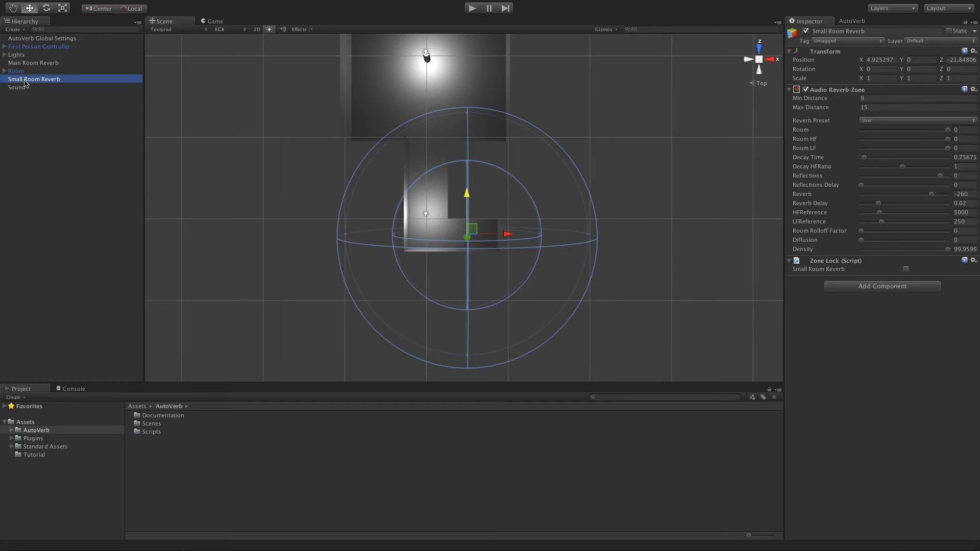
# Step: Play the scene and walk from the main room through the corridor to hear the baked reverb, then stop playback
pyautogui.click(471, 9)
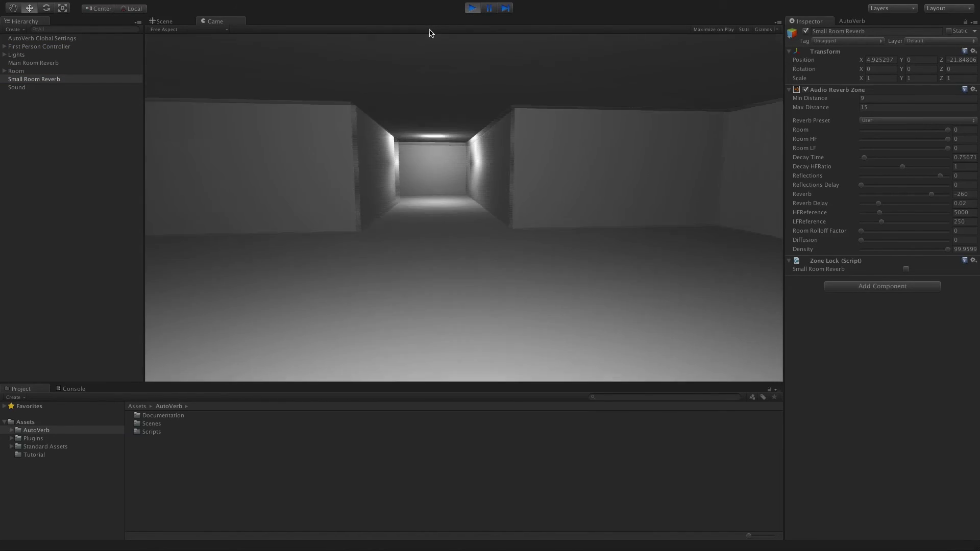
pyautogui.press('w')
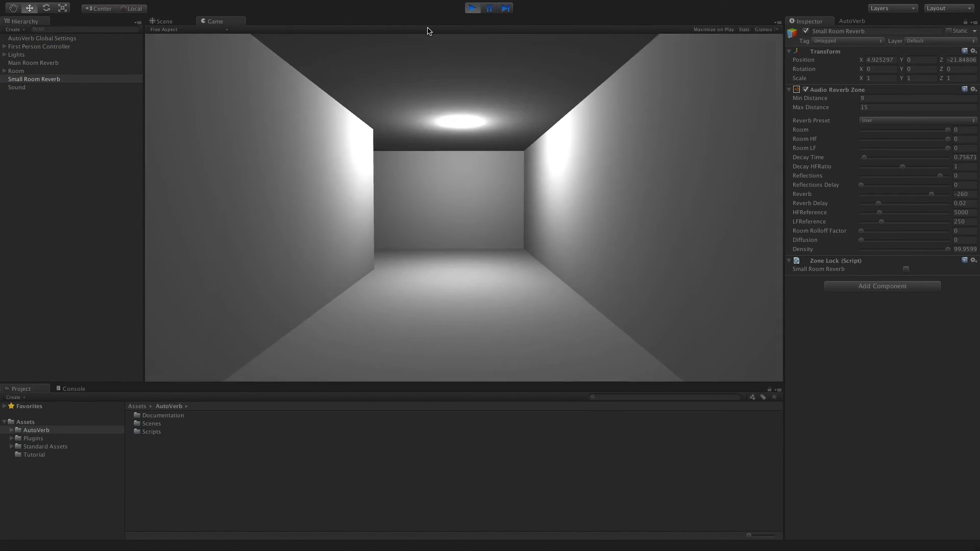
pyautogui.press('w')
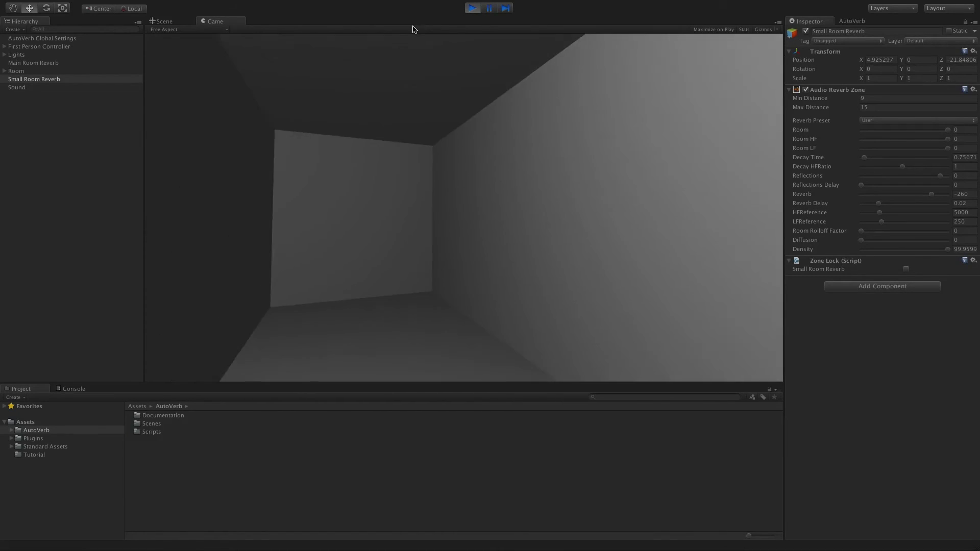
pyautogui.press('w')
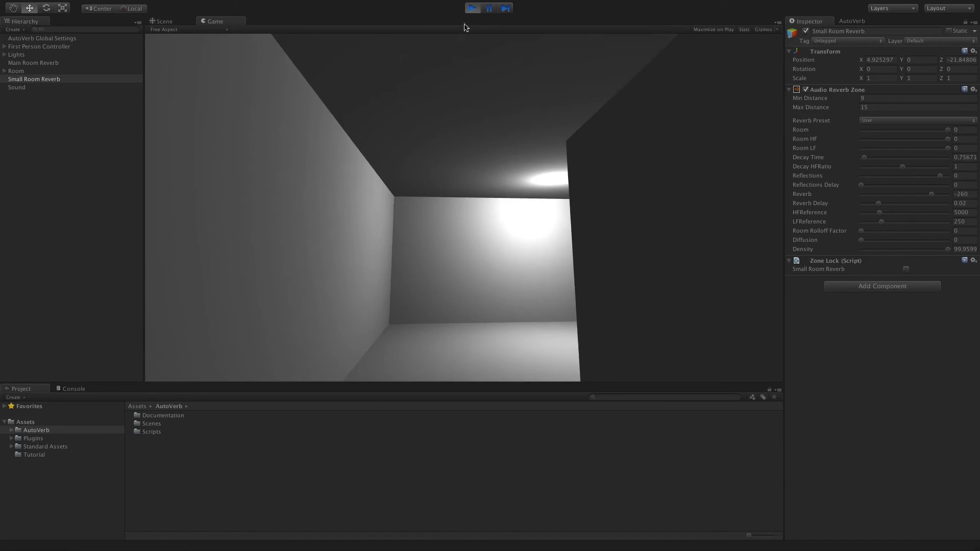
pyautogui.click(472, 8)
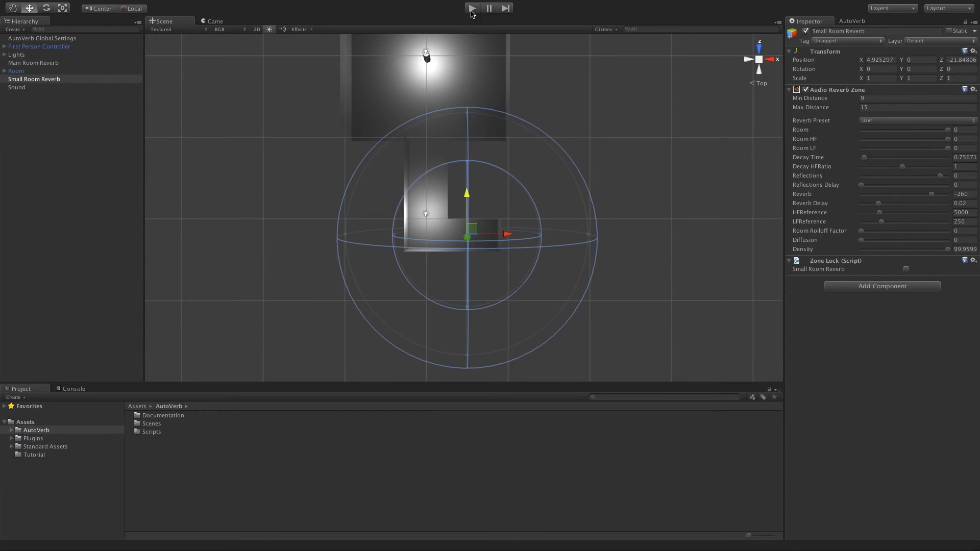
# Step: Add the Acoustic Material script to Small Room Reverb and set its preset to Carpet
pyautogui.click(852, 20)
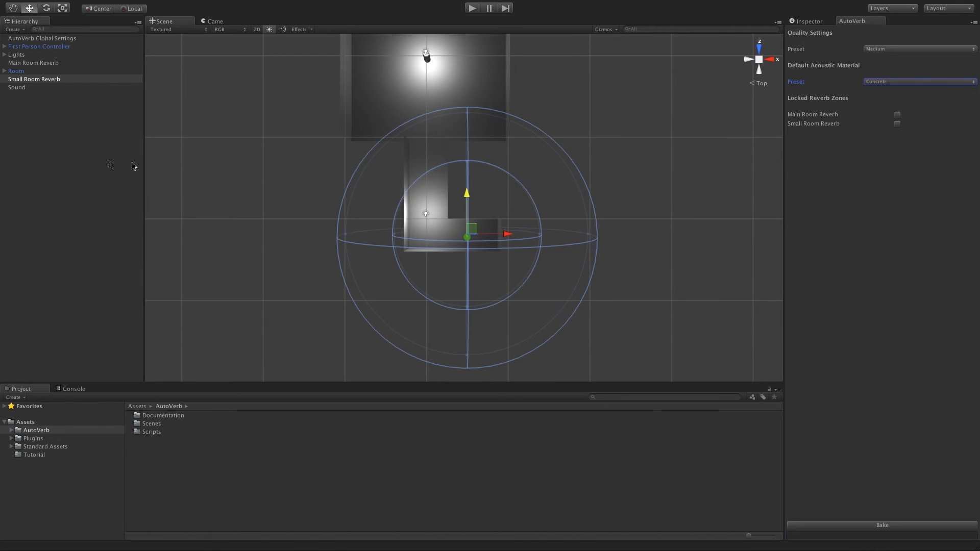
pyautogui.click(17, 80)
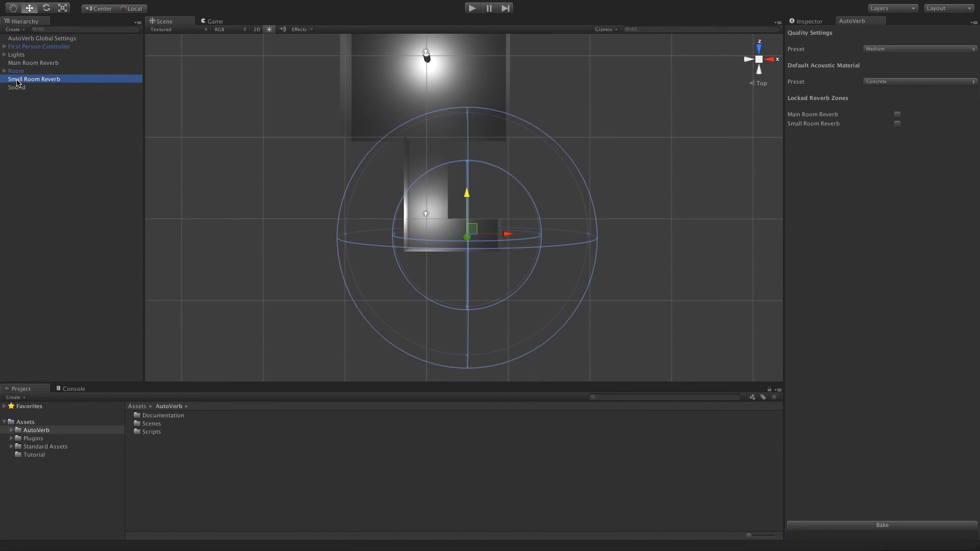
pyautogui.click(815, 24)
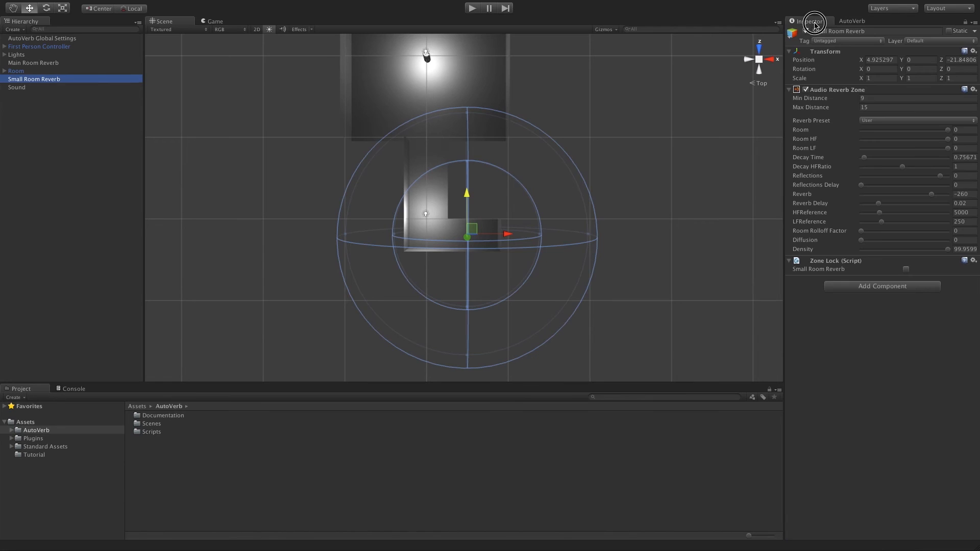
pyautogui.click(896, 290)
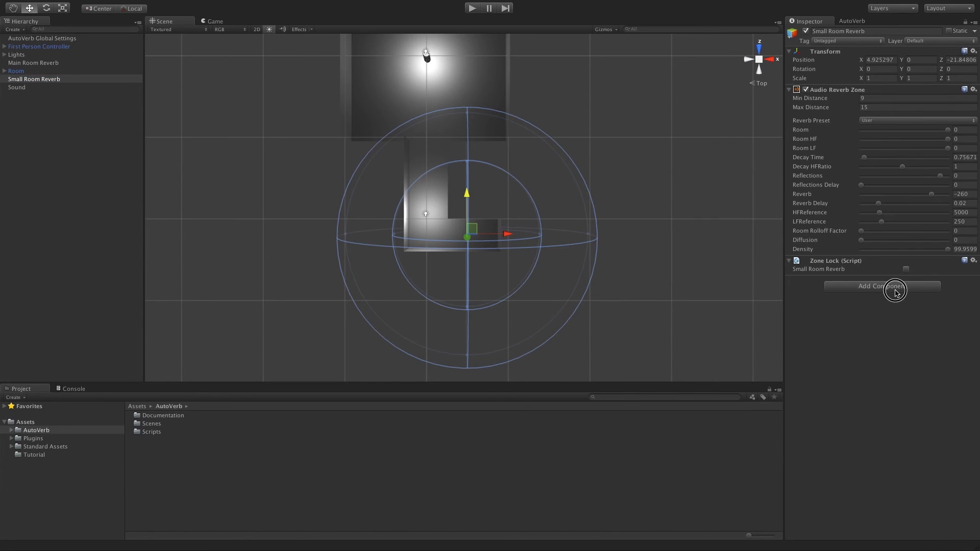
pyautogui.click(858, 413)
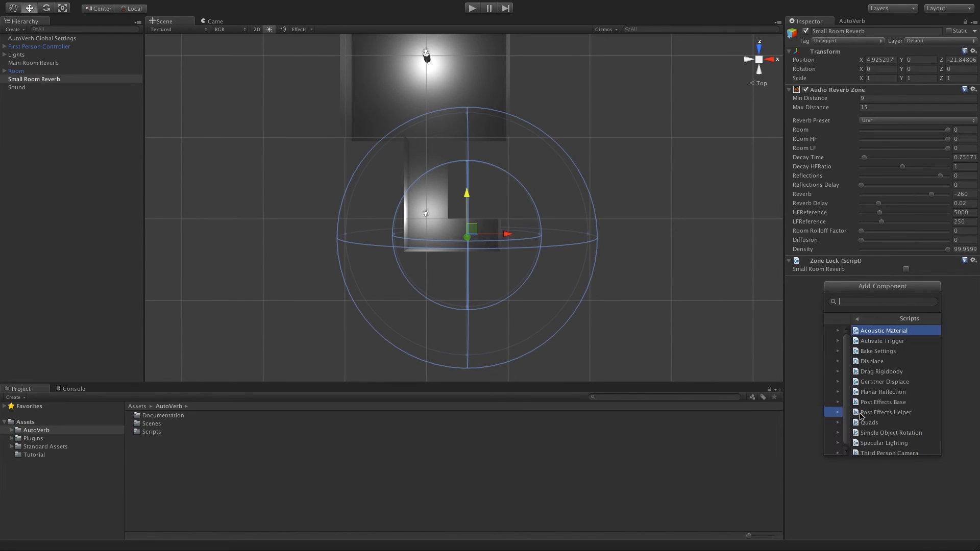
pyautogui.click(888, 331)
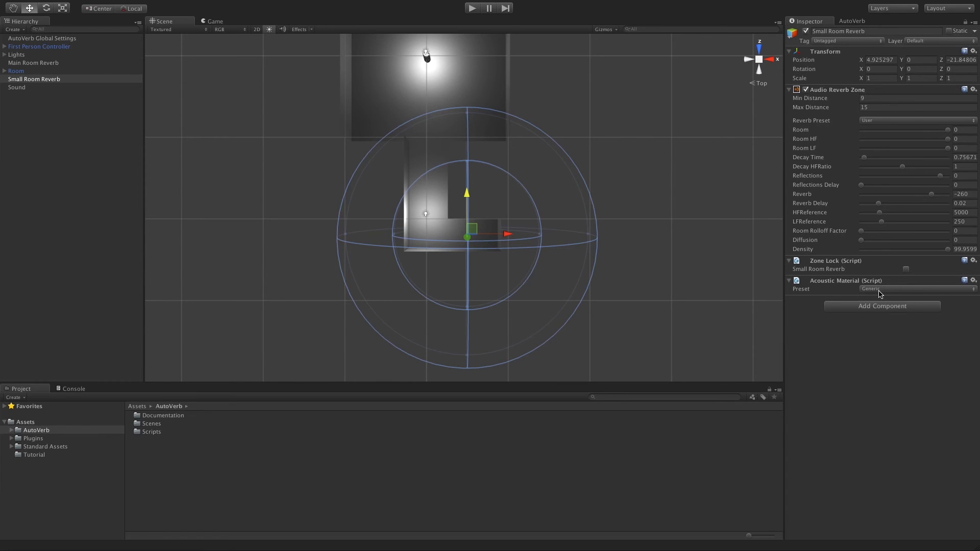
pyautogui.click(879, 290)
pyautogui.click(887, 331)
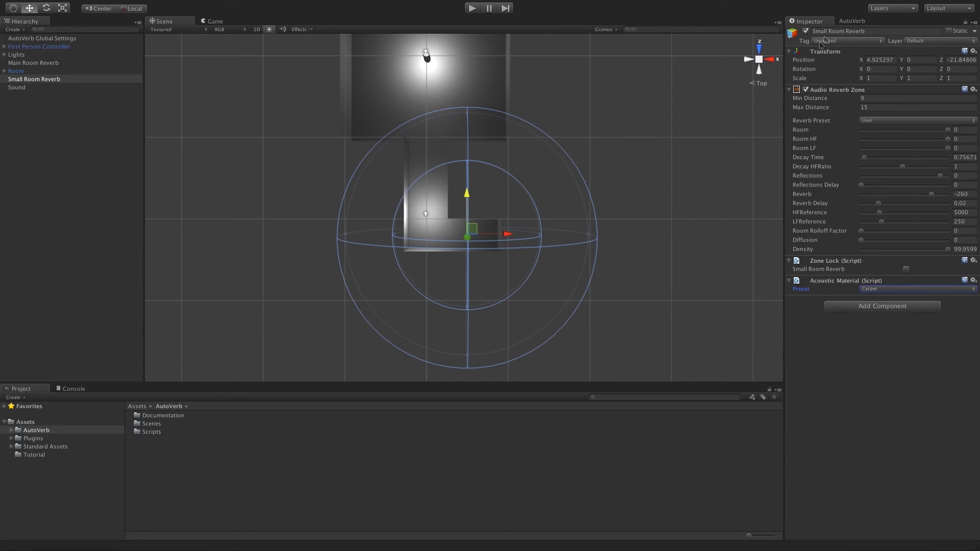
# Step: Rebake the reverb zones and test the carpet material's sound by walking through the corridor in play mode, then stop playback
pyautogui.click(843, 23)
pyautogui.click(897, 528)
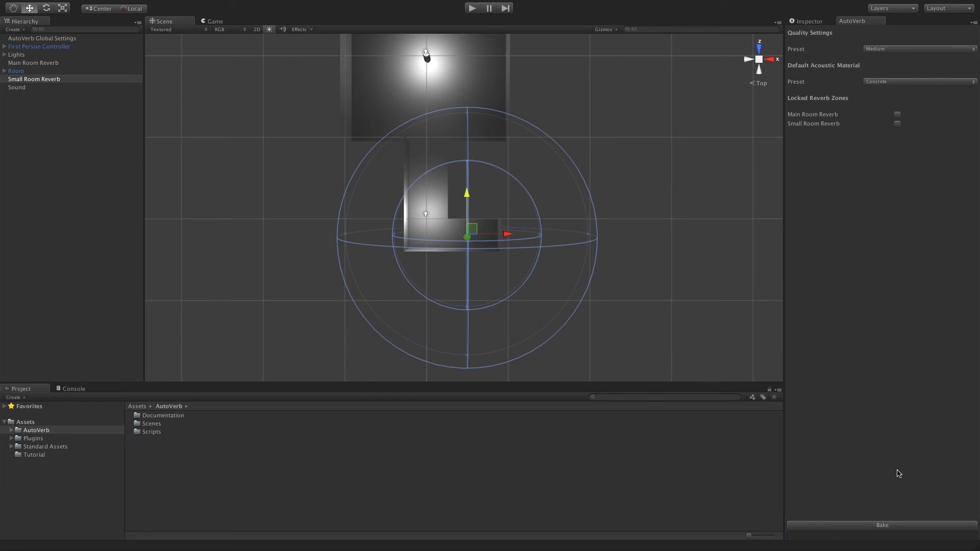
pyautogui.click(473, 8)
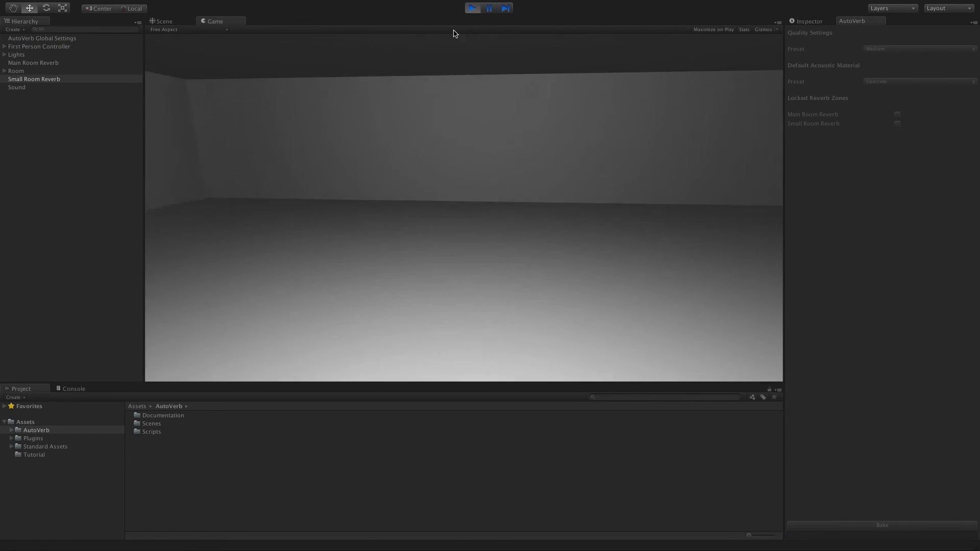
pyautogui.press('w')
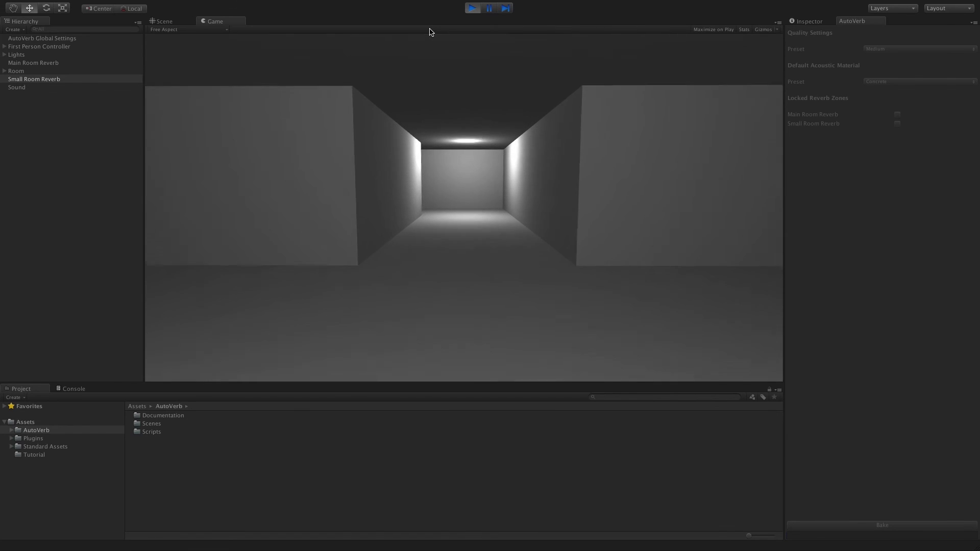
pyautogui.press('w')
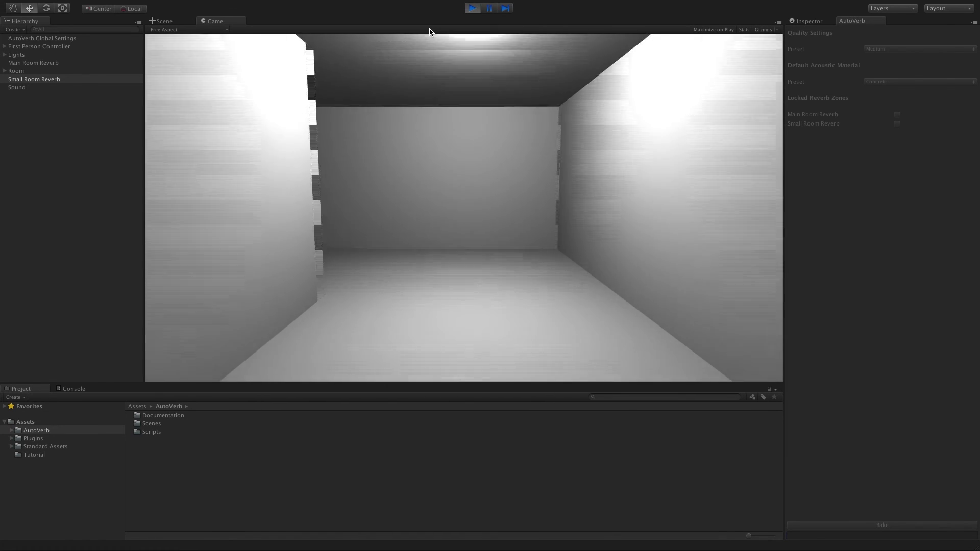
pyautogui.press('w')
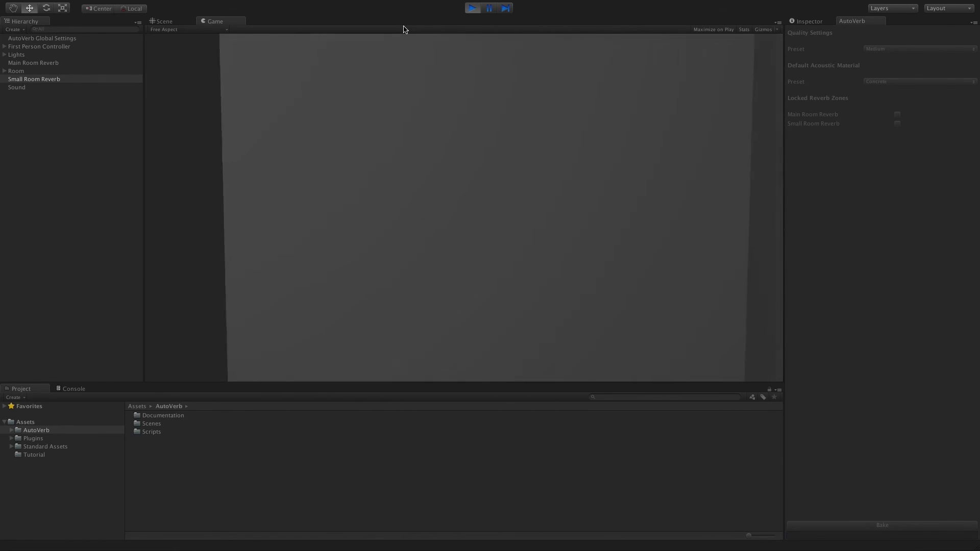
pyautogui.press('w')
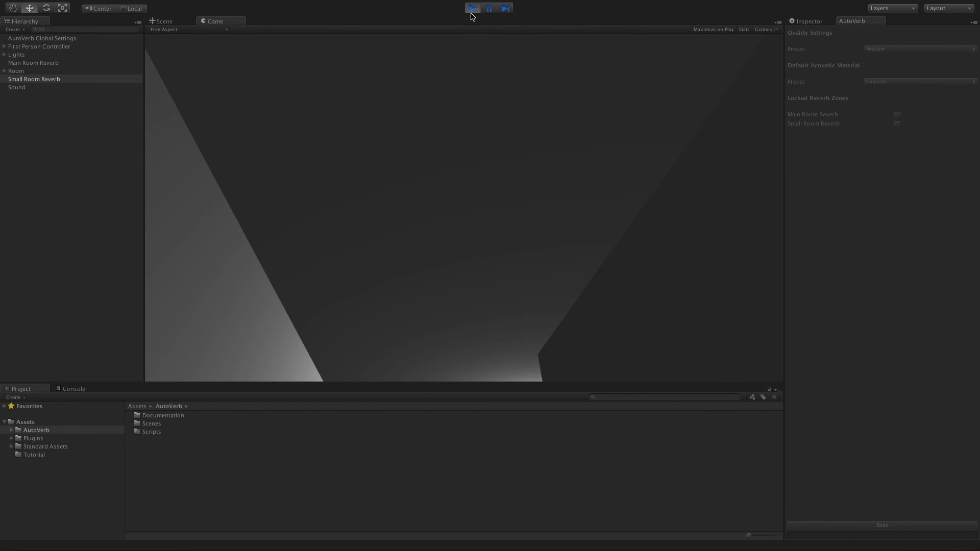
pyautogui.click(472, 9)
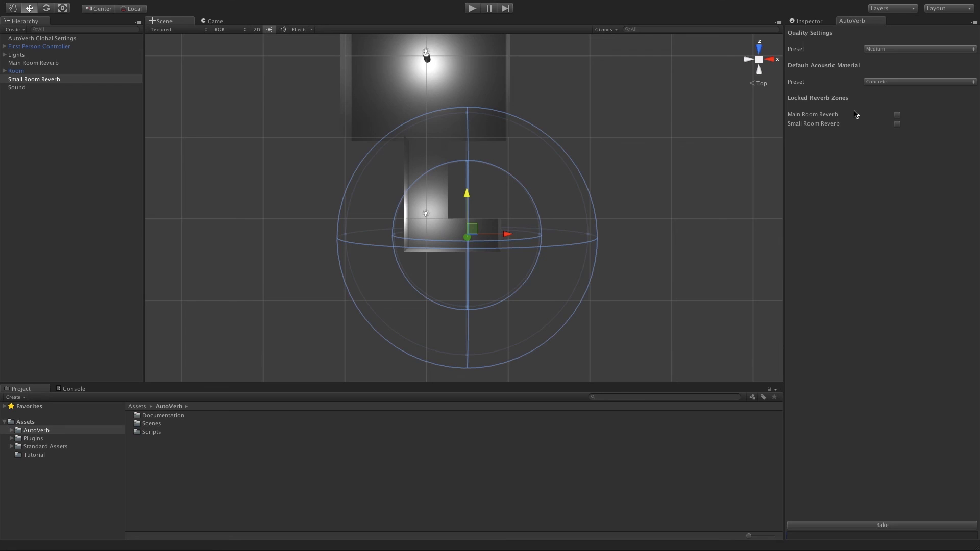
# Step: Lock the Main Room Reverb zone in AutoVerb and bake the remaining unlocked zone
pyautogui.click(897, 114)
pyautogui.click(859, 526)
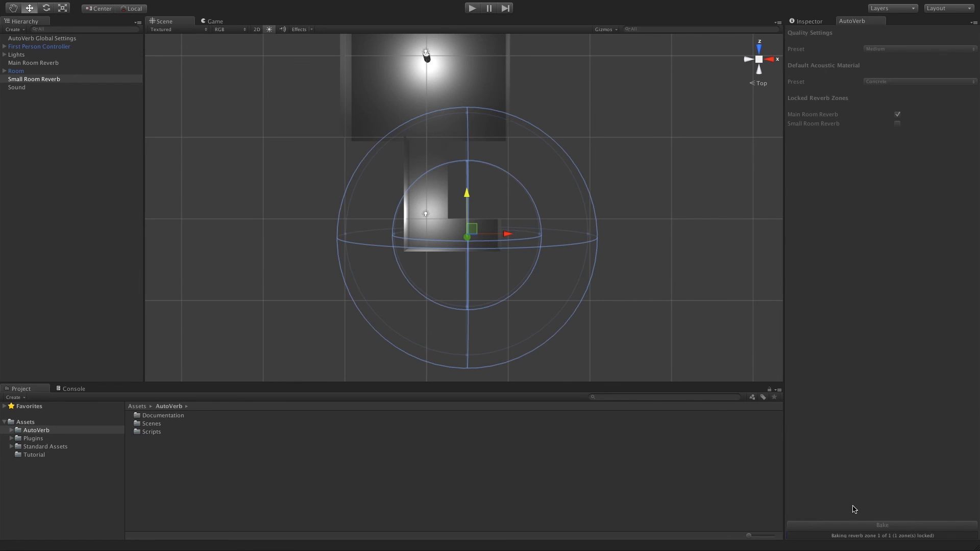